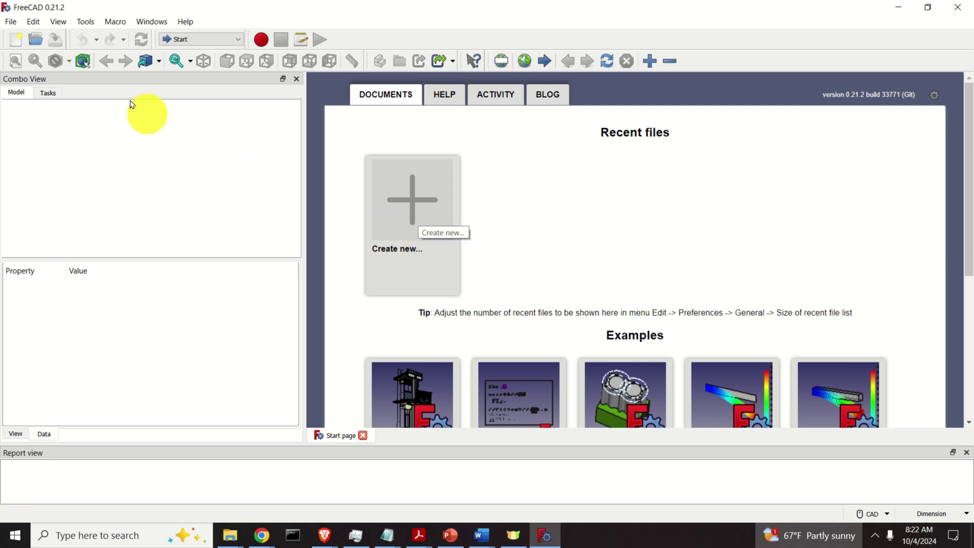
Create a new empty document and switch to the Part Design workbench.
{"action": "left_click", "coordinate": [9, 23]}
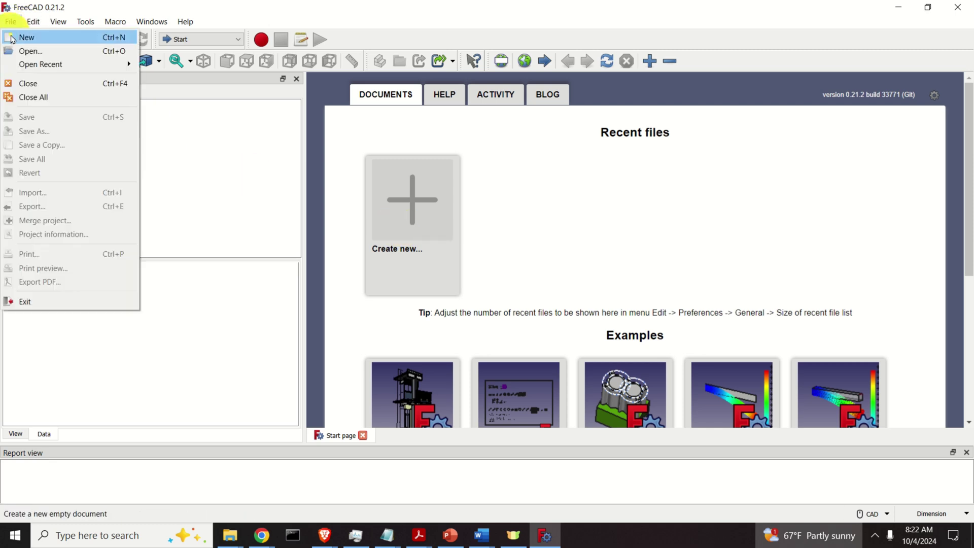
{"action": "left_click", "coordinate": [371, 120]}
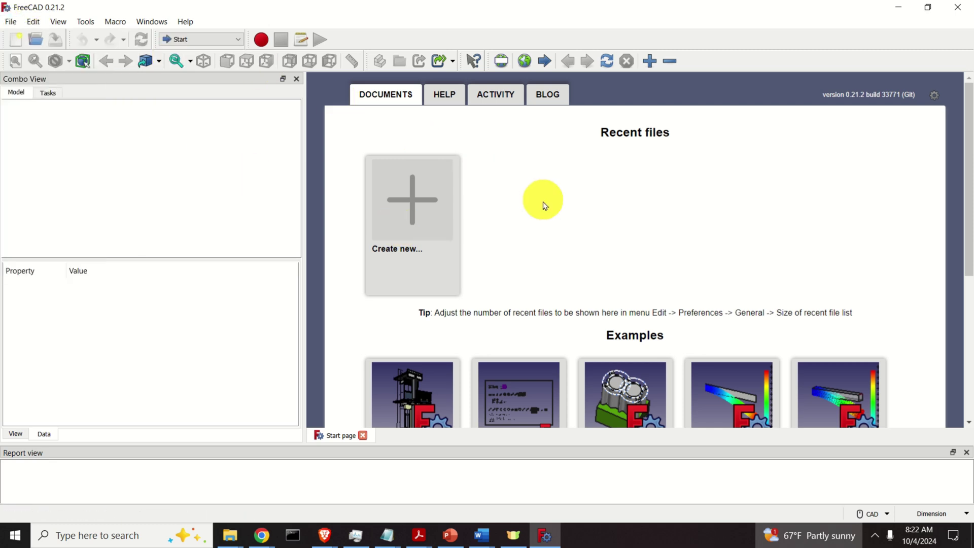
{"action": "left_click", "coordinate": [413, 215]}
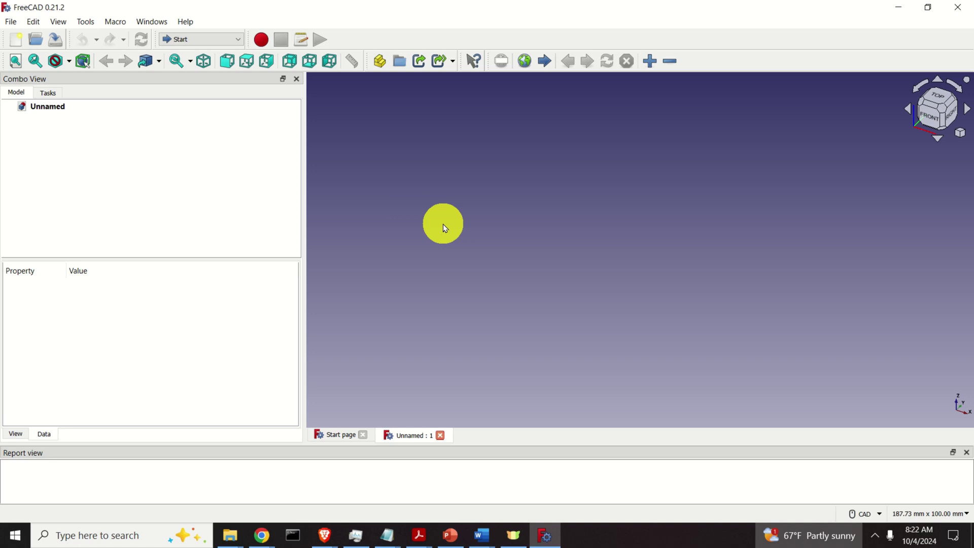
{"action": "left_click", "coordinate": [237, 40]}
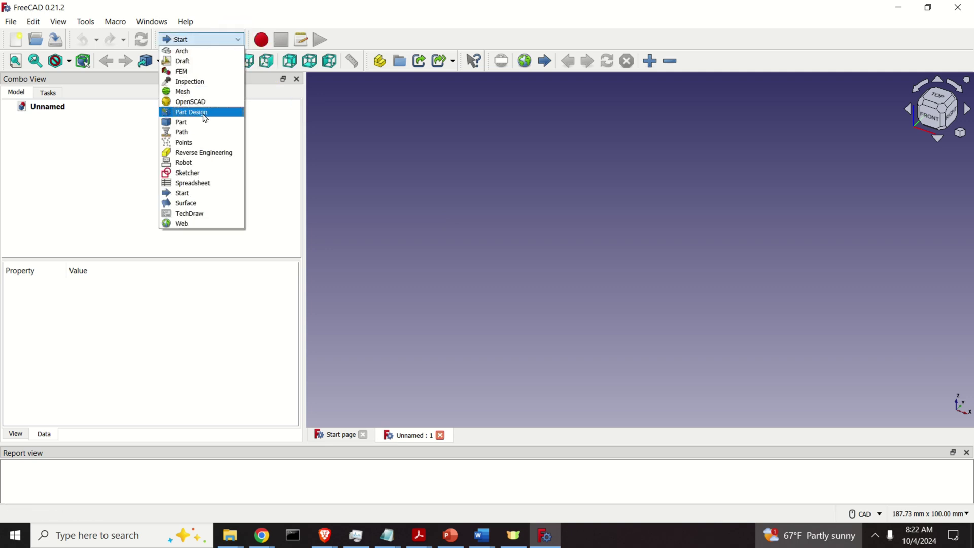
{"action": "left_click", "coordinate": [206, 116]}
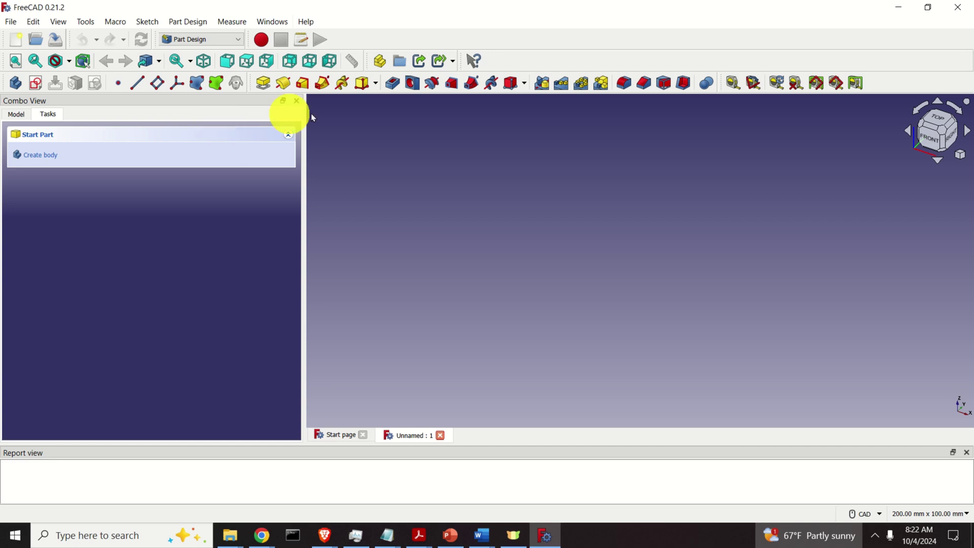
{"action": "left_click", "coordinate": [376, 90]}
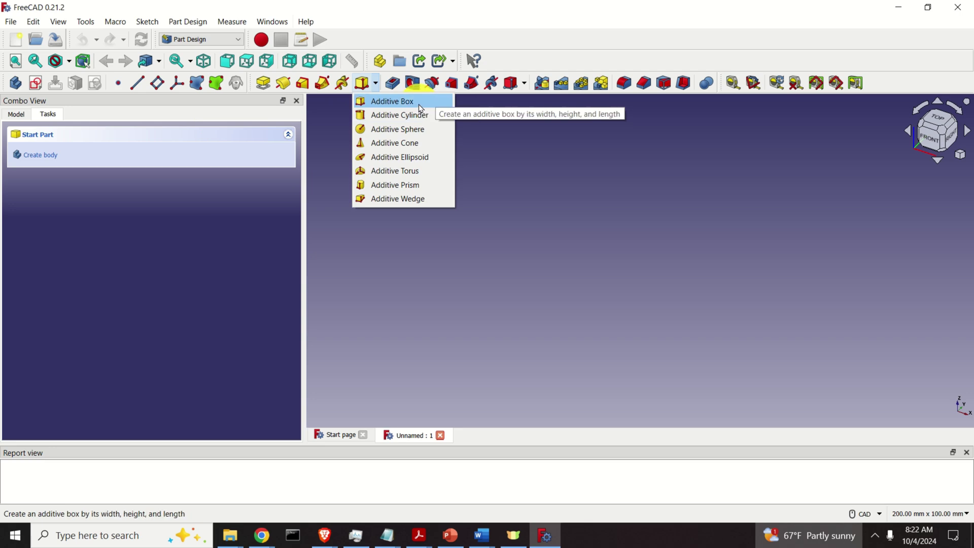
{"action": "key", "text": "Escape"}
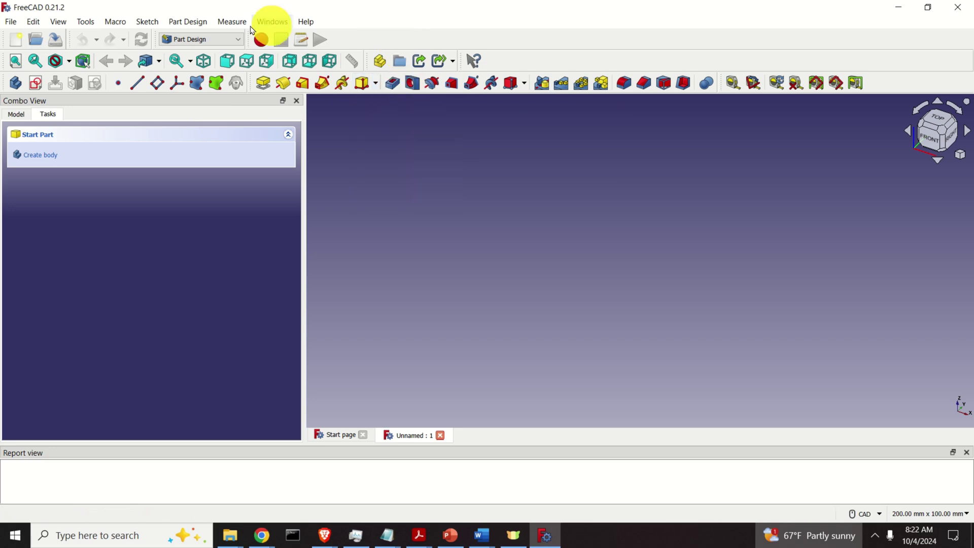
{"action": "left_click", "coordinate": [190, 22]}
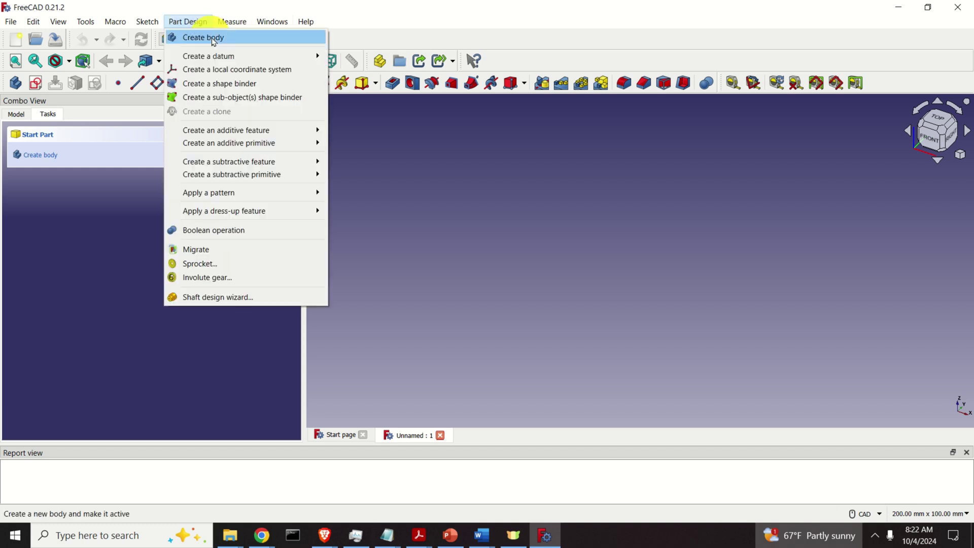
{"action": "mouse_move", "coordinate": [252, 148]}
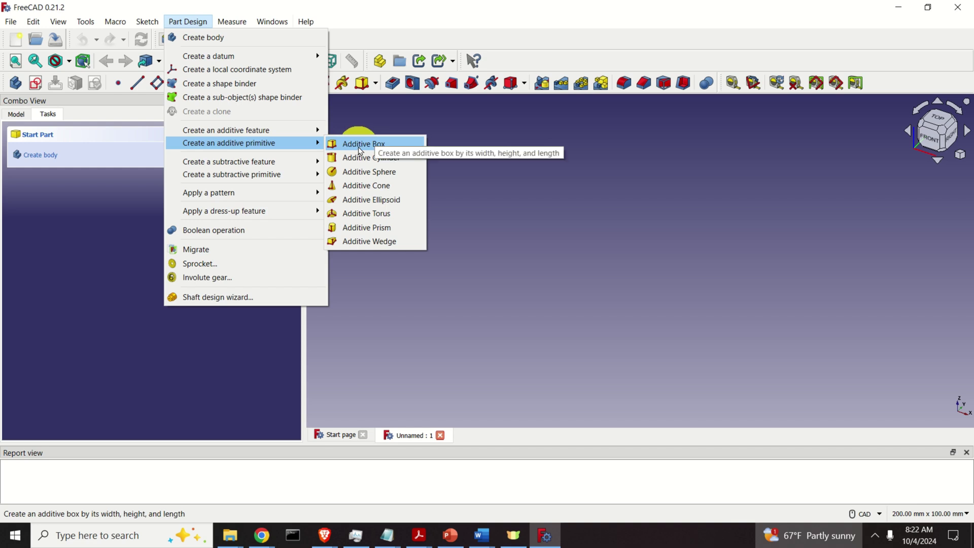
{"action": "key", "text": "Escape"}
{"action": "key", "text": "Escape"}
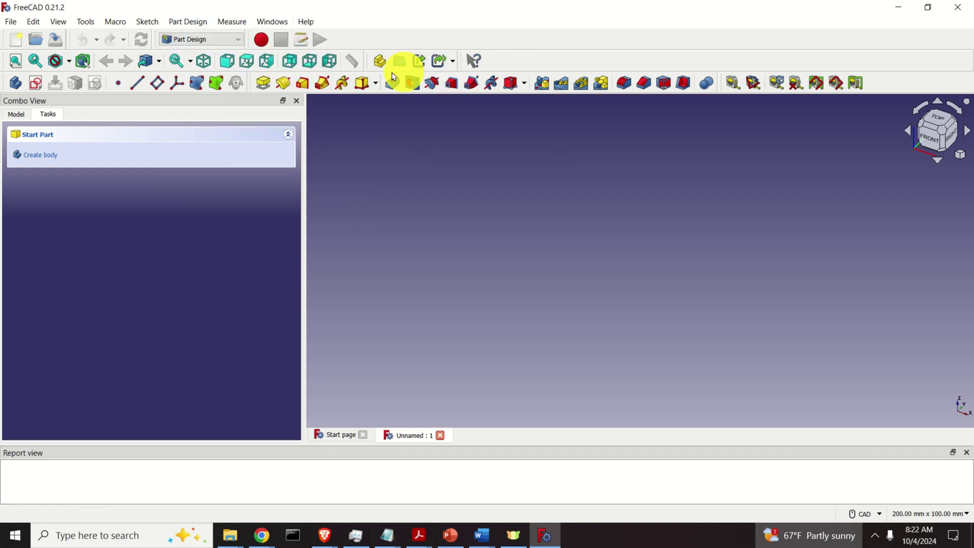
Add an additive box with length, width and height of 10 mm, leaving its attachment deactivated.
{"action": "left_click", "coordinate": [364, 83]}
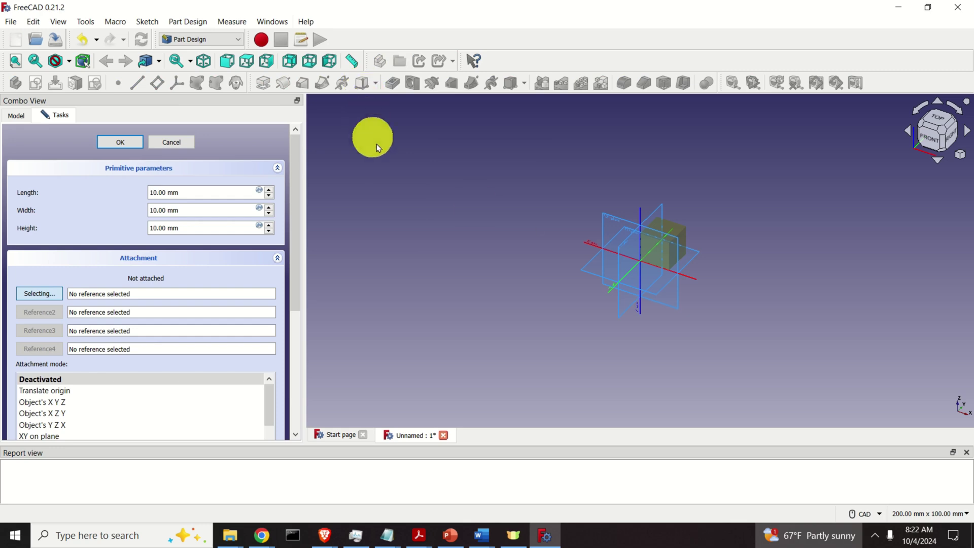
{"action": "scroll", "coordinate": [623, 213], "scroll_direction": "up", "scroll_amount": 6}
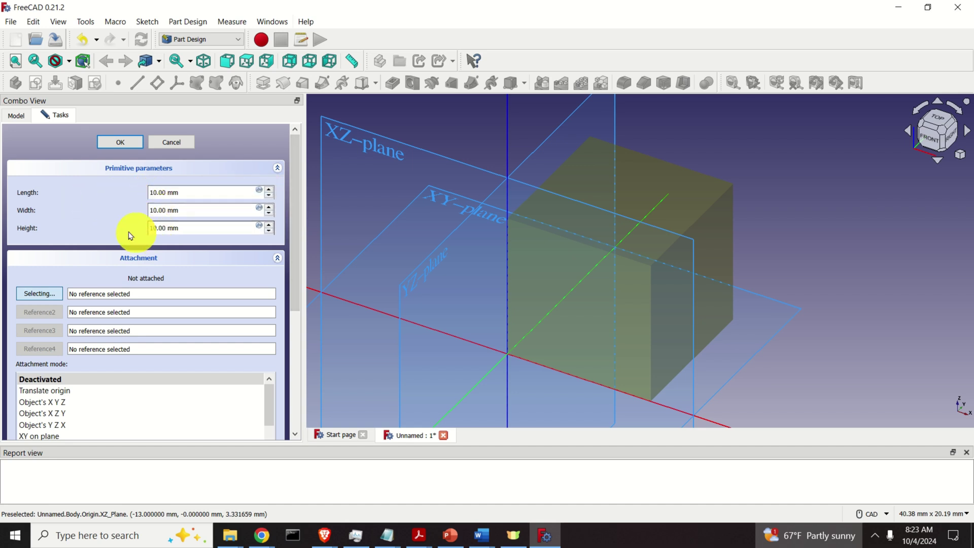
{"action": "scroll", "coordinate": [172, 258], "scroll_direction": "down", "scroll_amount": 5}
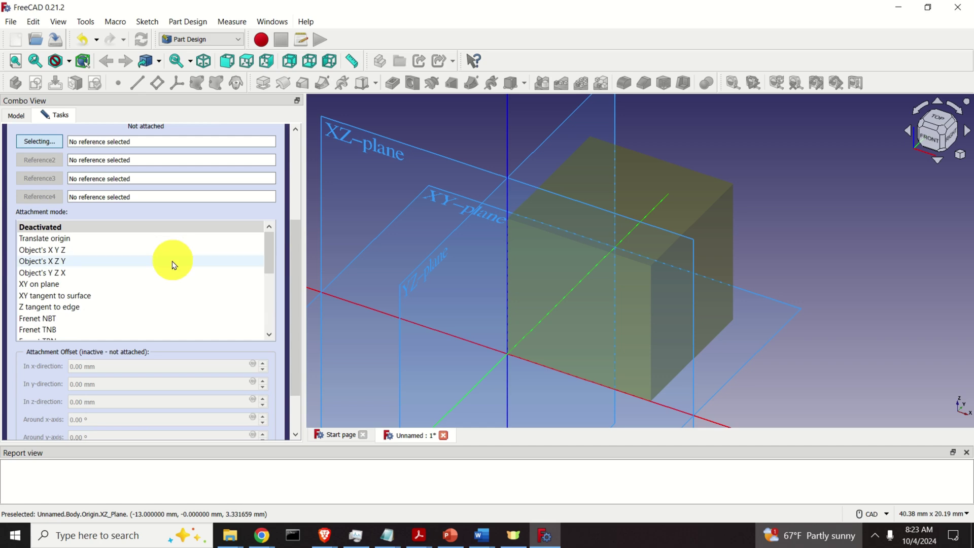
{"action": "scroll", "coordinate": [163, 250], "scroll_direction": "up", "scroll_amount": 3}
{"action": "scroll", "coordinate": [96, 153], "scroll_direction": "up", "scroll_amount": 2}
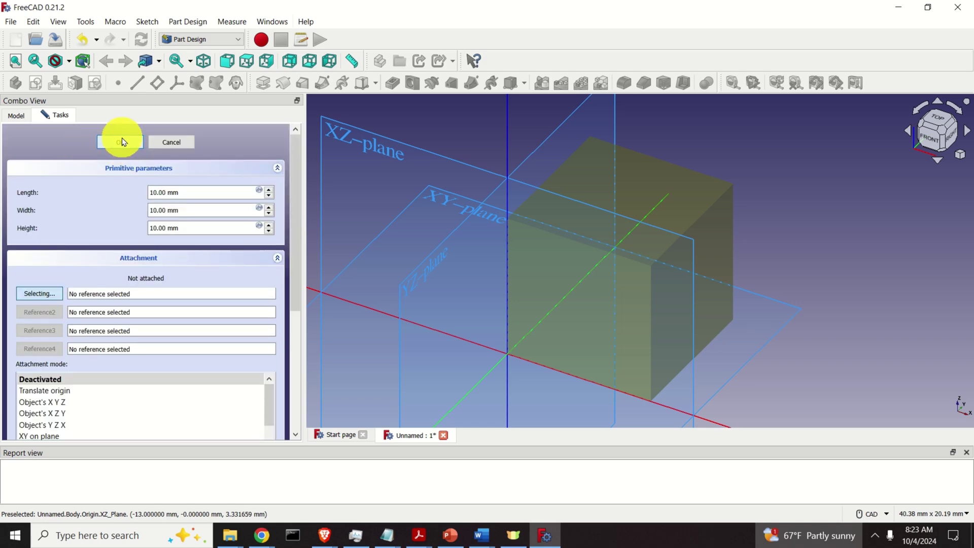
{"action": "left_click", "coordinate": [121, 142]}
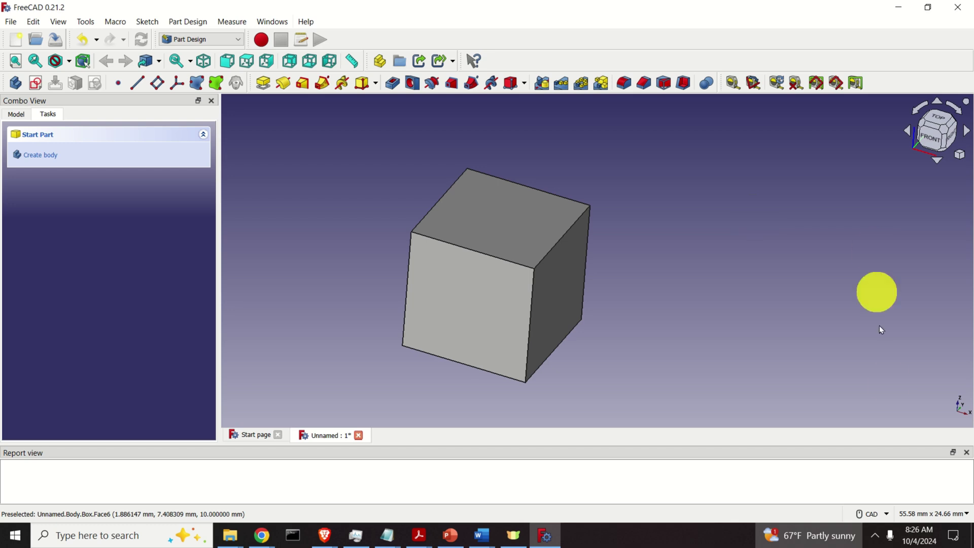
Choose CAD as the mouse navigation style.
{"action": "left_click", "coordinate": [873, 521]}
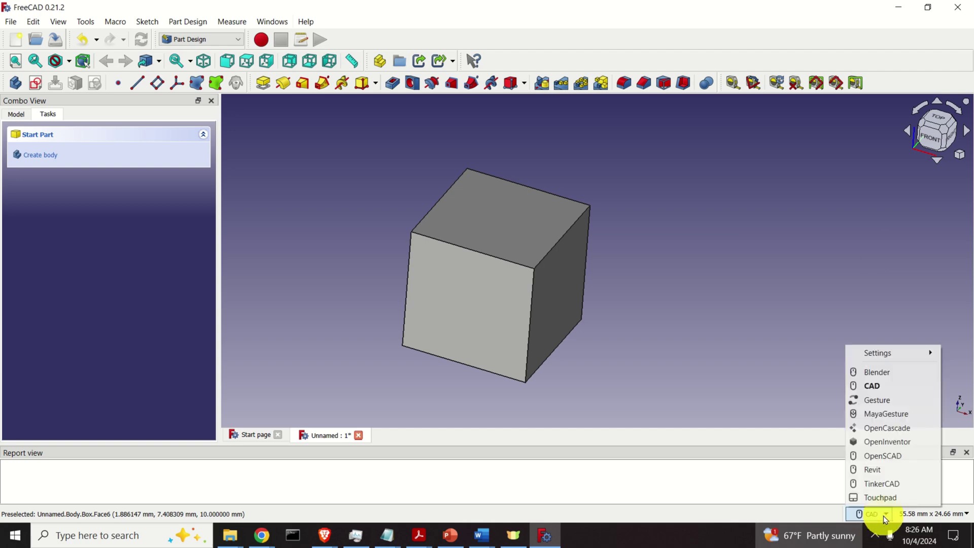
{"action": "left_click", "coordinate": [889, 390]}
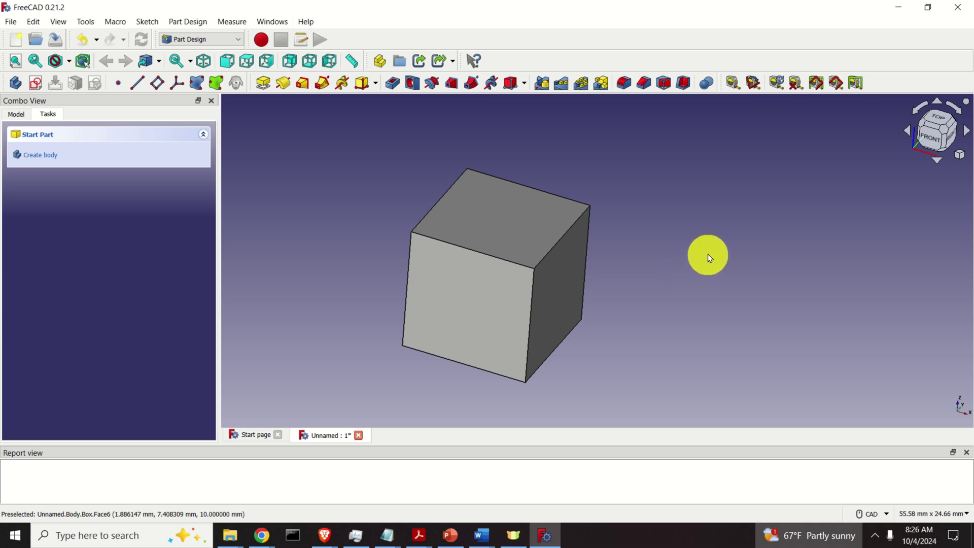
Examine the cube in the 3D view at different positions and zoom levels using CAD navigation.
{"action": "middle_click_drag", "start_coordinate": [706, 255], "coordinate": [725, 246]}
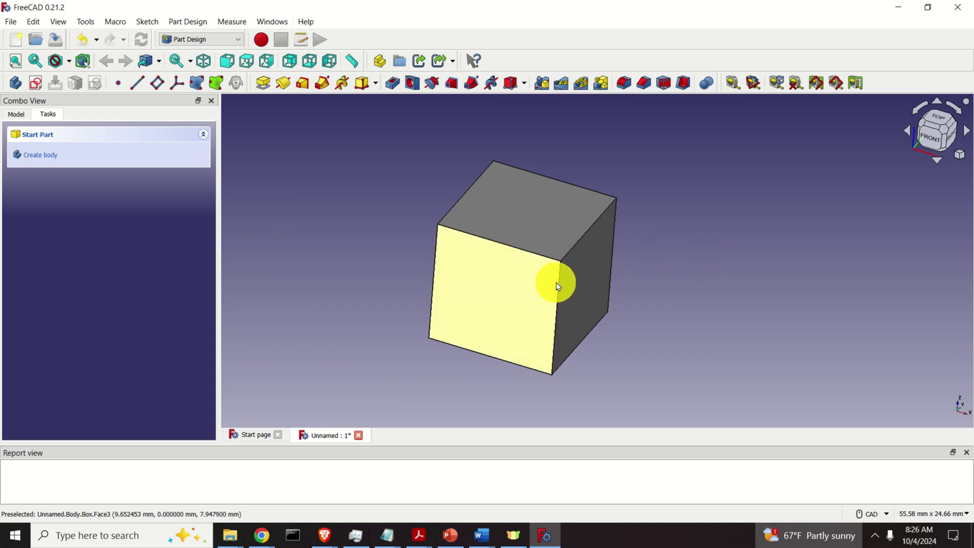
{"action": "scroll", "coordinate": [561, 287], "scroll_direction": "up", "scroll_amount": 5}
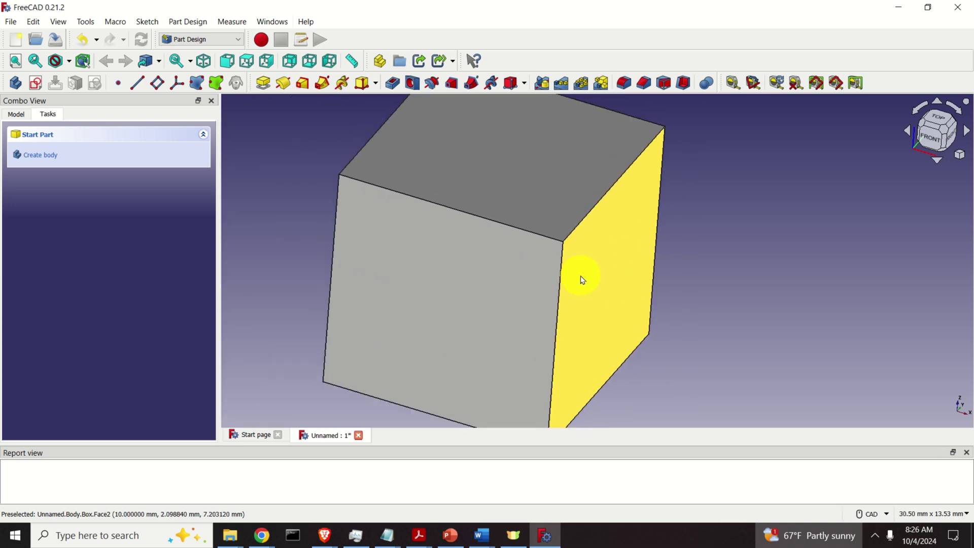
{"action": "scroll", "coordinate": [578, 284], "scroll_direction": "down", "scroll_amount": 5}
{"action": "scroll", "coordinate": [576, 287], "scroll_direction": "up", "scroll_amount": 4}
{"action": "scroll", "coordinate": [581, 286], "scroll_direction": "down", "scroll_amount": 6}
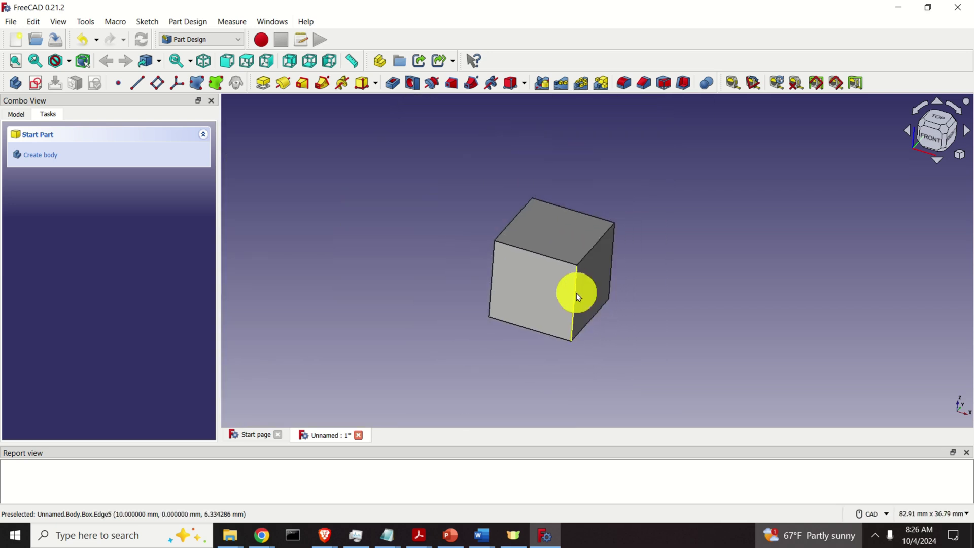
{"action": "scroll", "coordinate": [576, 294], "scroll_direction": "up", "scroll_amount": 5}
{"action": "scroll", "coordinate": [576, 261], "scroll_direction": "down", "scroll_amount": 6}
{"action": "scroll", "coordinate": [578, 272], "scroll_direction": "up", "scroll_amount": 3}
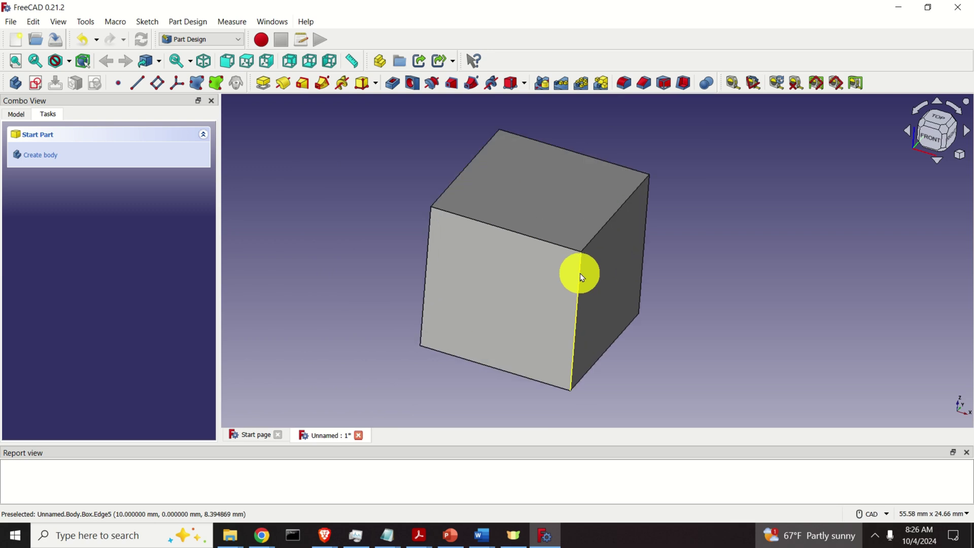
{"action": "scroll", "coordinate": [580, 270], "scroll_direction": "down", "scroll_amount": 5}
{"action": "scroll", "coordinate": [580, 271], "scroll_direction": "up", "scroll_amount": 5}
{"action": "scroll", "coordinate": [583, 272], "scroll_direction": "down", "scroll_amount": 2}
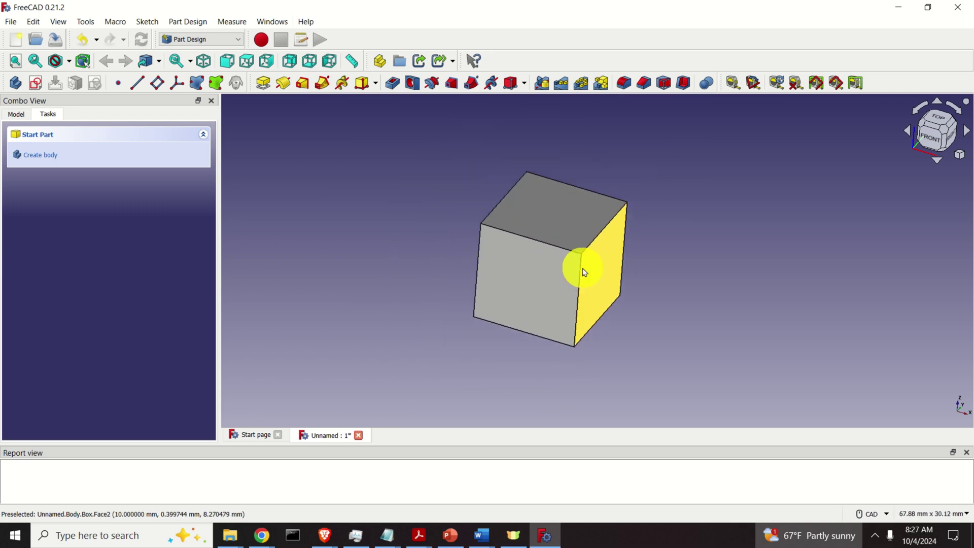
{"action": "scroll", "coordinate": [583, 273], "scroll_direction": "down", "scroll_amount": 3}
{"action": "scroll", "coordinate": [460, 285], "scroll_direction": "up", "scroll_amount": 2}
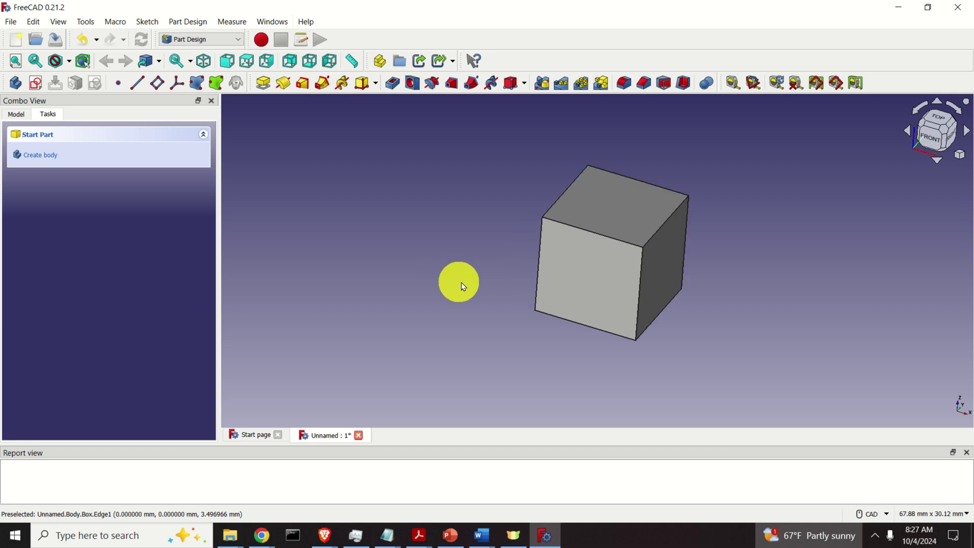
{"action": "scroll", "coordinate": [469, 295], "scroll_direction": "down", "scroll_amount": 2}
{"action": "scroll", "coordinate": [494, 274], "scroll_direction": "up", "scroll_amount": 2}
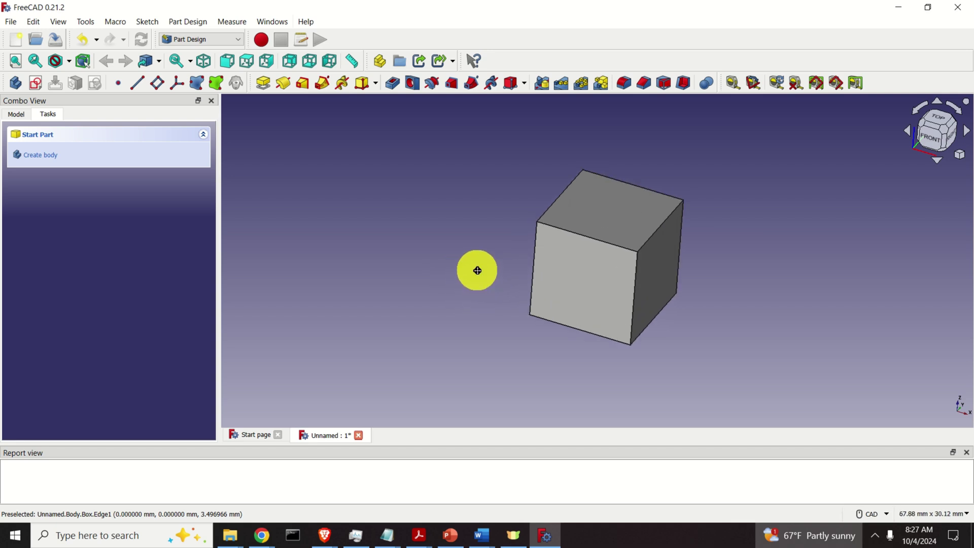
{"action": "mouse_move", "coordinate": [476, 269]}
{"action": "middle_mouse_down"}
{"action": "mouse_move", "coordinate": [515, 287]}
{"action": "mouse_move", "coordinate": [597, 275]}
{"action": "mouse_move", "coordinate": [672, 240]}
{"action": "mouse_move", "coordinate": [730, 266]}
{"action": "mouse_move", "coordinate": [625, 313]}
{"action": "mouse_move", "coordinate": [511, 265]}
{"action": "mouse_move", "coordinate": [579, 220]}
{"action": "mouse_move", "coordinate": [426, 242]}
{"action": "mouse_move", "coordinate": [457, 272]}
{"action": "mouse_move", "coordinate": [585, 274]}
{"action": "mouse_move", "coordinate": [533, 313]}
{"action": "mouse_move", "coordinate": [442, 267]}
{"action": "mouse_move", "coordinate": [497, 236]}
{"action": "mouse_move", "coordinate": [532, 265]}
{"action": "mouse_move", "coordinate": [462, 260]}
{"action": "middle_mouse_up"}
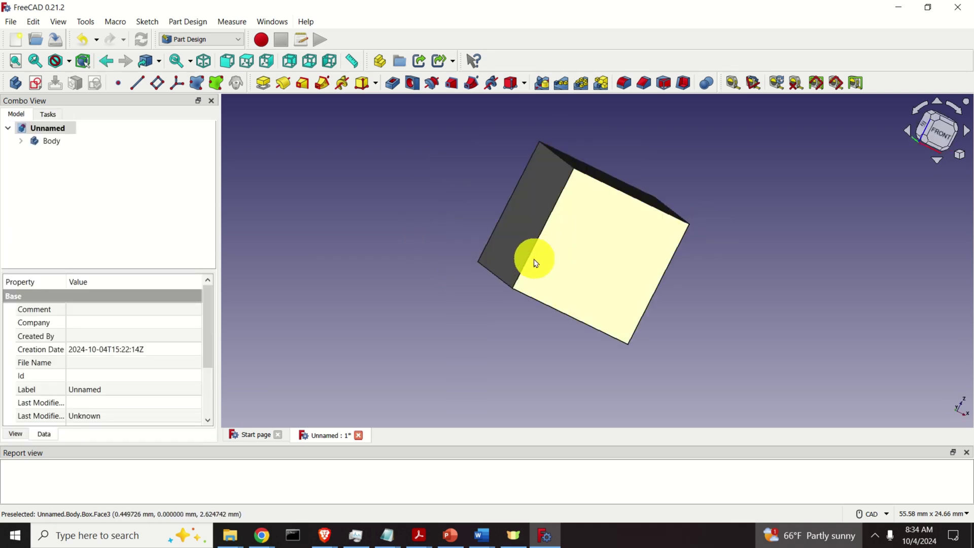
Turn on the axis cross and inspect its axes along the cube's edges at the origin corner.
{"action": "scroll", "coordinate": [541, 259], "scroll_direction": "up", "scroll_amount": 5}
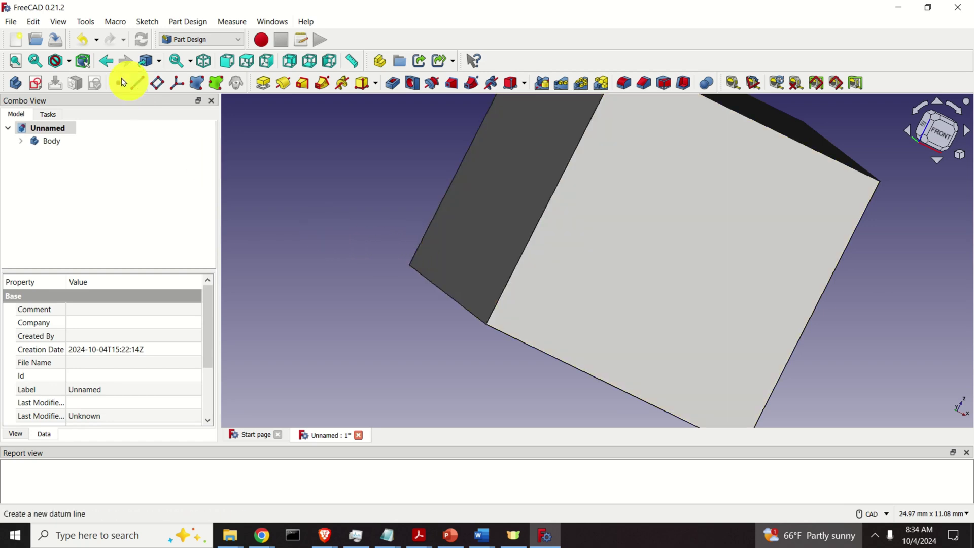
{"action": "left_click", "coordinate": [60, 22]}
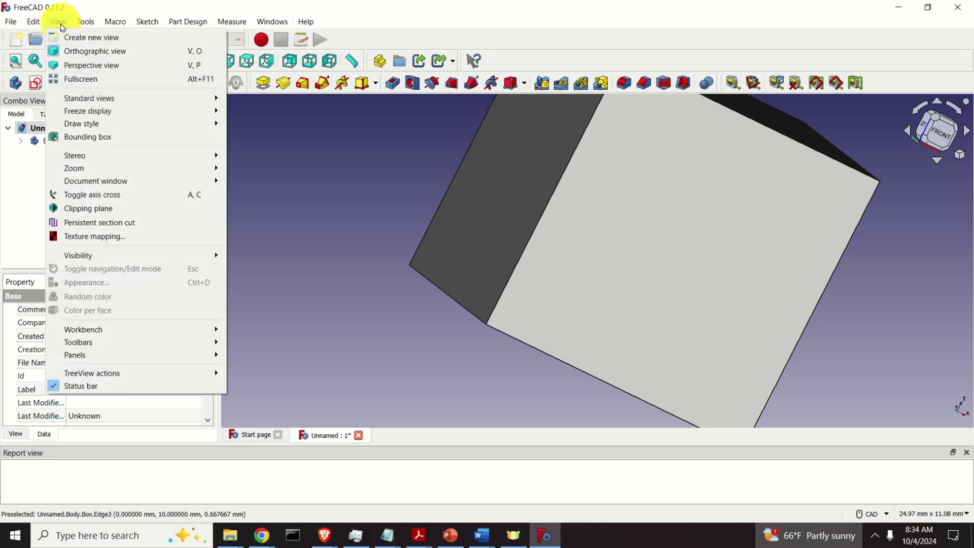
{"action": "left_click", "coordinate": [92, 195]}
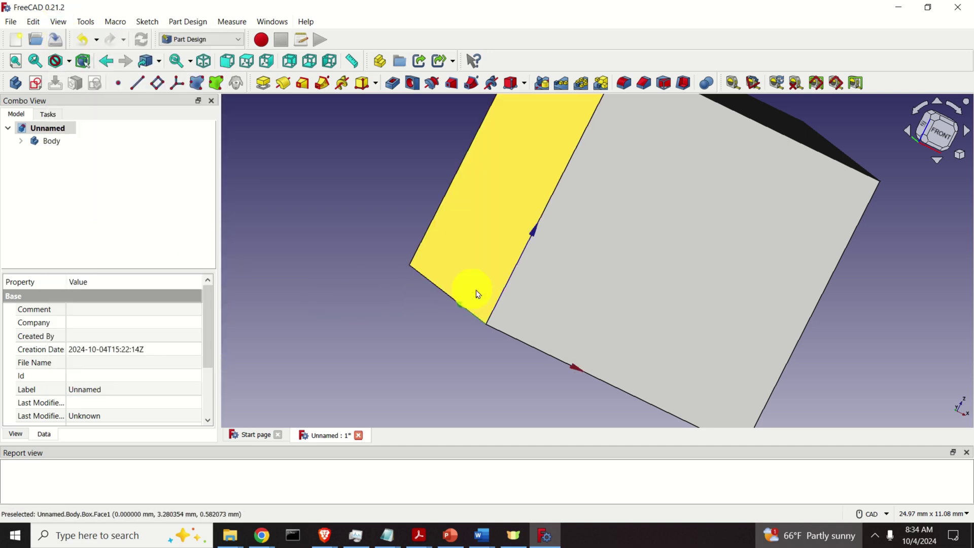
{"action": "scroll", "coordinate": [578, 373], "scroll_direction": "up", "scroll_amount": 3}
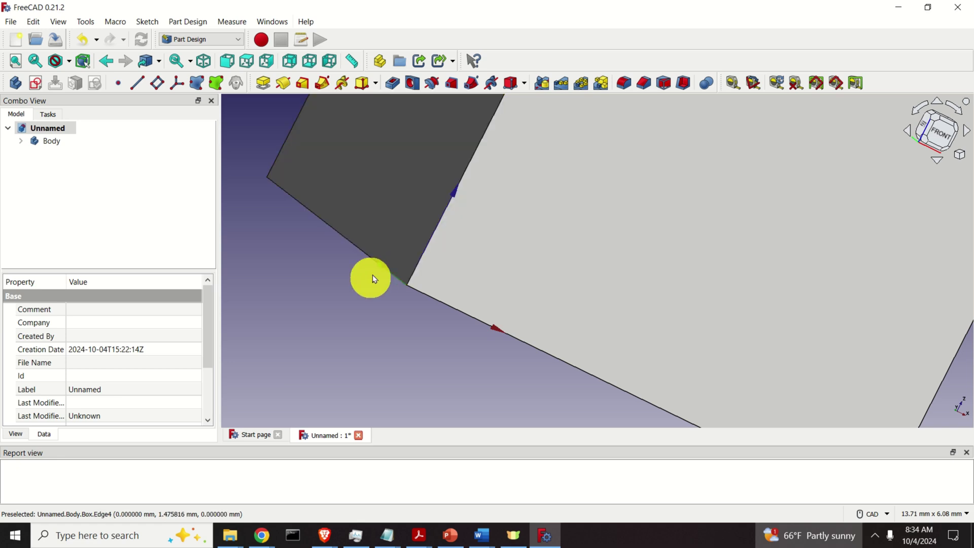
{"action": "scroll", "coordinate": [380, 267], "scroll_direction": "up", "scroll_amount": 3}
{"action": "scroll", "coordinate": [401, 288], "scroll_direction": "down", "scroll_amount": 8}
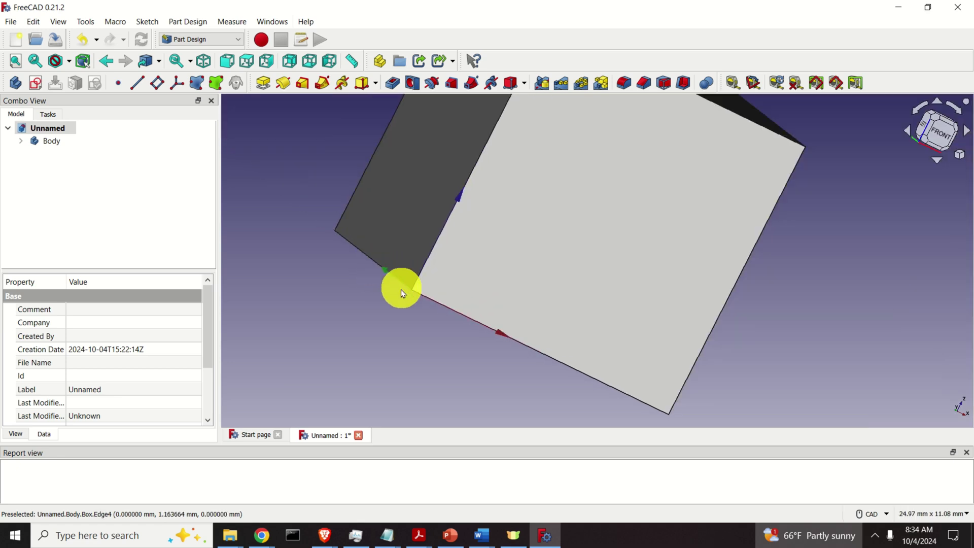
{"action": "middle_click_drag", "start_coordinate": [571, 232], "coordinate": [512, 249]}
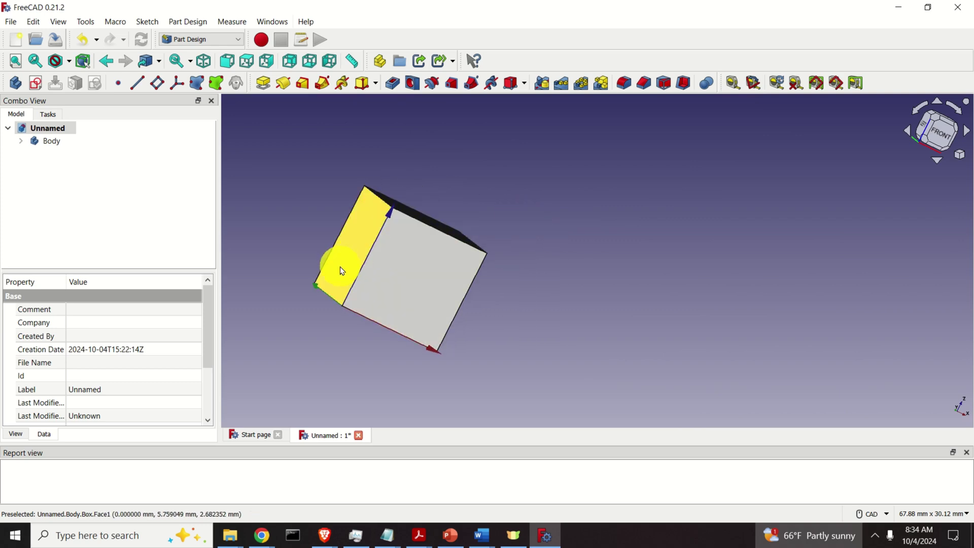
Start transforming the body and rotate it about its Y axis with the green rotation handle.
{"action": "left_click", "coordinate": [53, 143]}
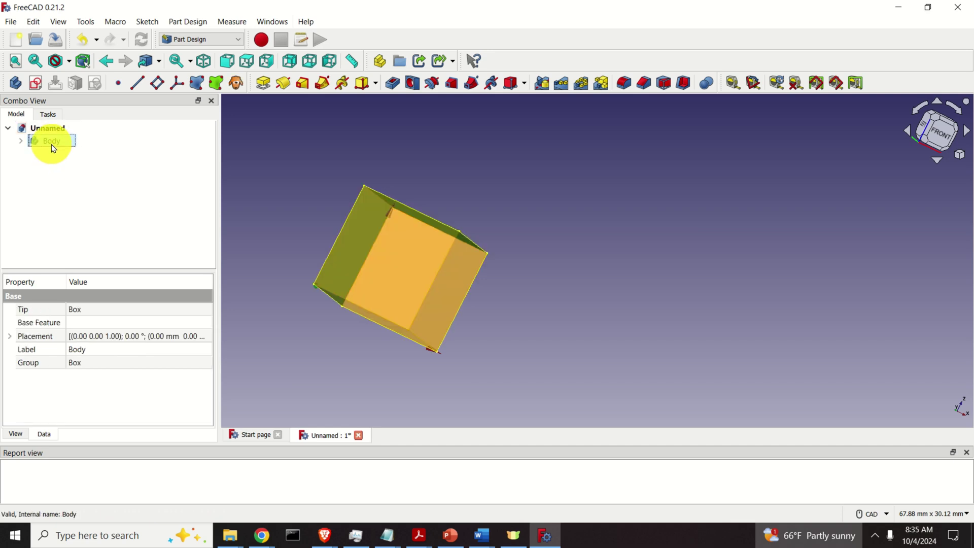
{"action": "right_click", "coordinate": [54, 148]}
{"action": "left_click", "coordinate": [98, 166]}
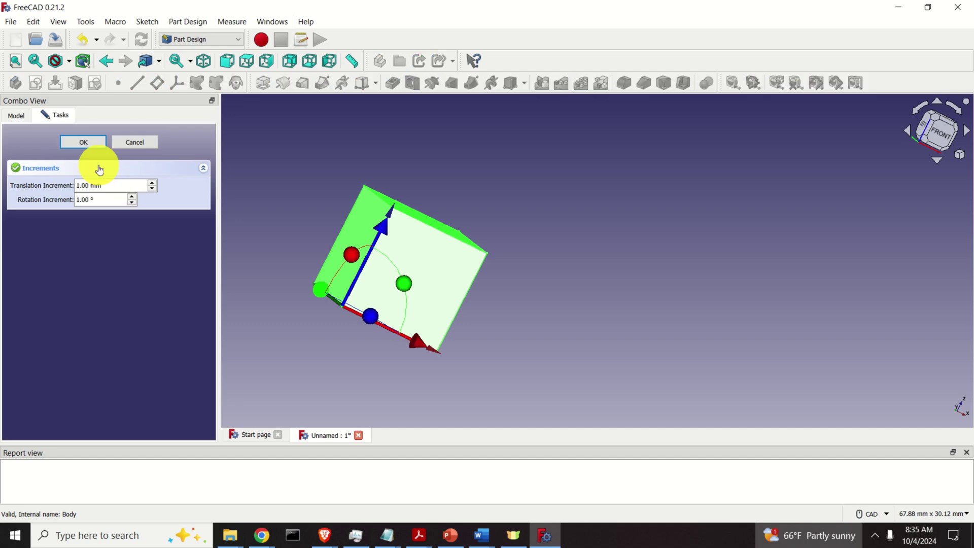
{"action": "scroll", "coordinate": [376, 259], "scroll_direction": "up", "scroll_amount": 2}
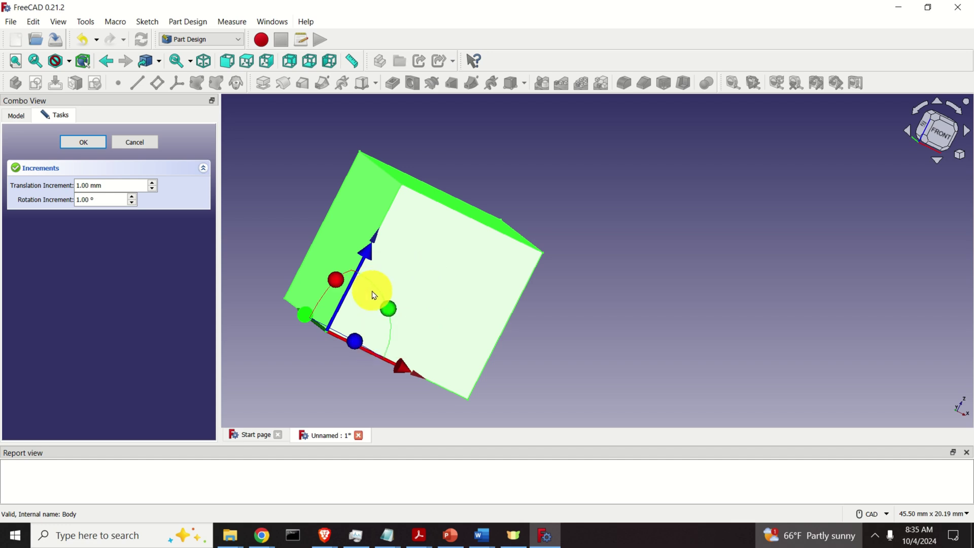
{"action": "scroll", "coordinate": [374, 296], "scroll_direction": "up", "scroll_amount": 2}
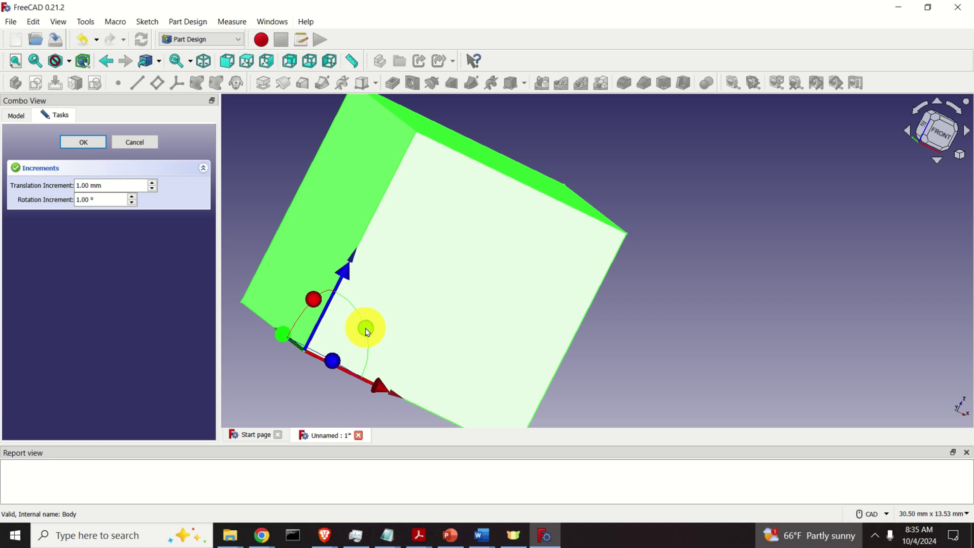
{"action": "scroll", "coordinate": [300, 347], "scroll_direction": "up", "scroll_amount": 1}
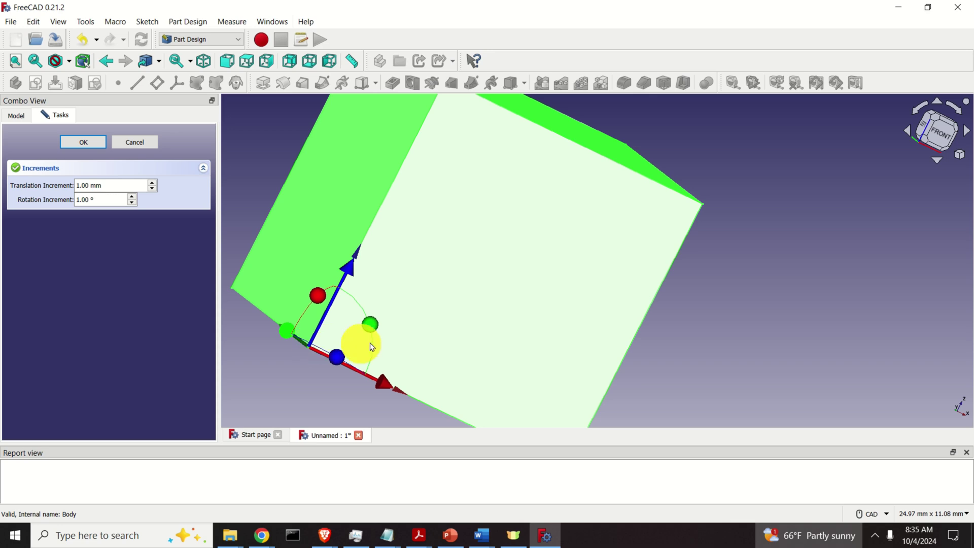
{"action": "scroll", "coordinate": [371, 328], "scroll_direction": "up", "scroll_amount": 2}
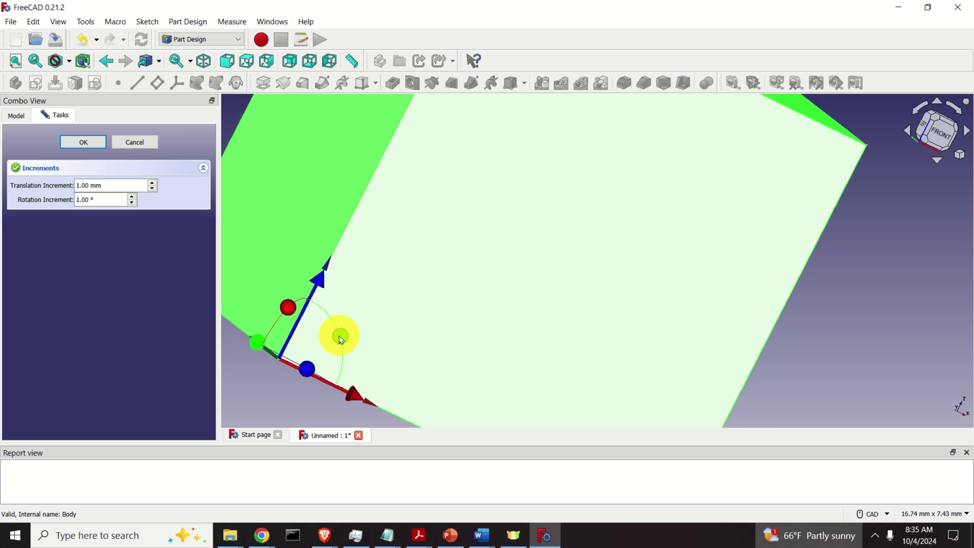
{"action": "scroll", "coordinate": [342, 339], "scroll_direction": "down", "scroll_amount": 2}
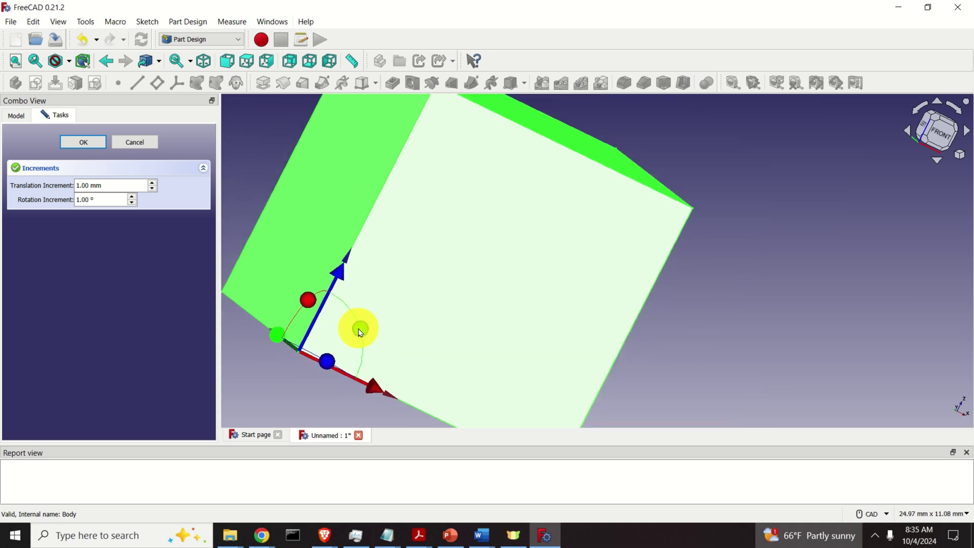
{"action": "left_click_drag", "start_coordinate": [360, 332], "coordinate": [450, 362]}
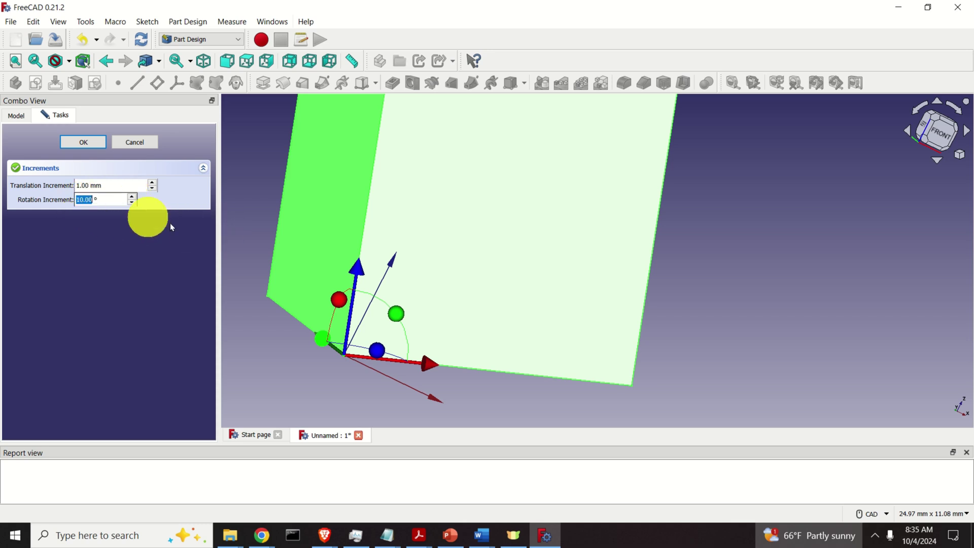
Set the rotation increment to 10°, rotate the body further about its Y and X axes, and accept the transform.
{"action": "left_click_drag", "start_coordinate": [396, 315], "coordinate": [294, 370]}
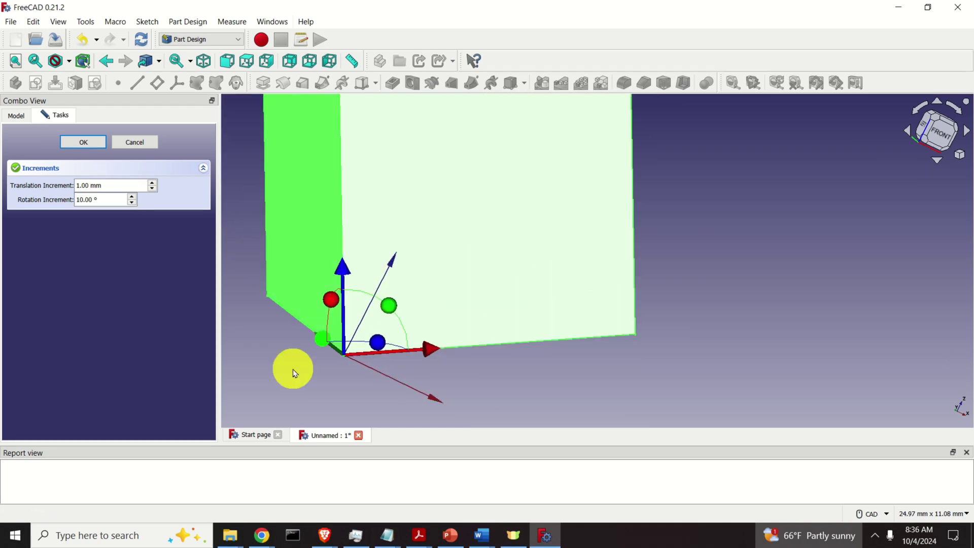
{"action": "scroll", "coordinate": [316, 309], "scroll_direction": "up", "scroll_amount": 2}
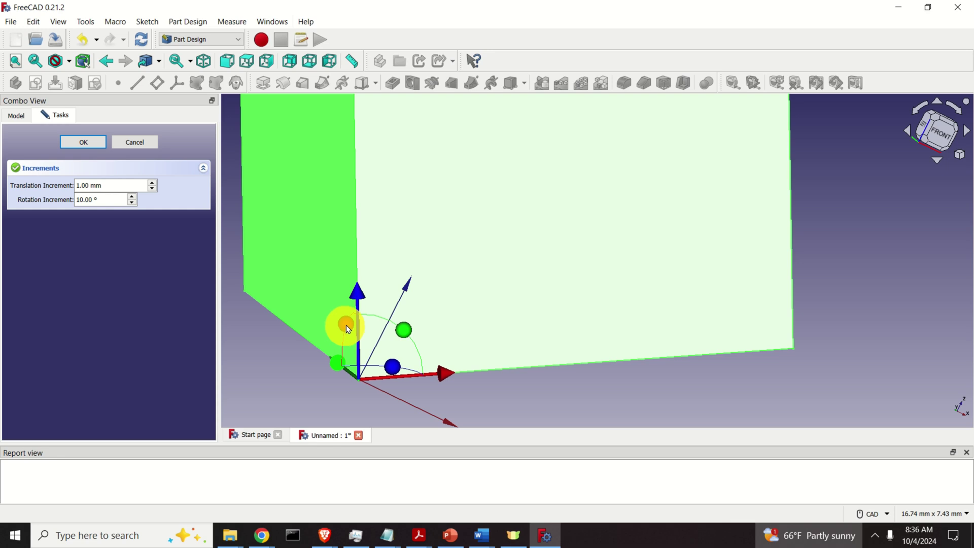
{"action": "left_click_drag", "start_coordinate": [344, 325], "coordinate": [341, 259]}
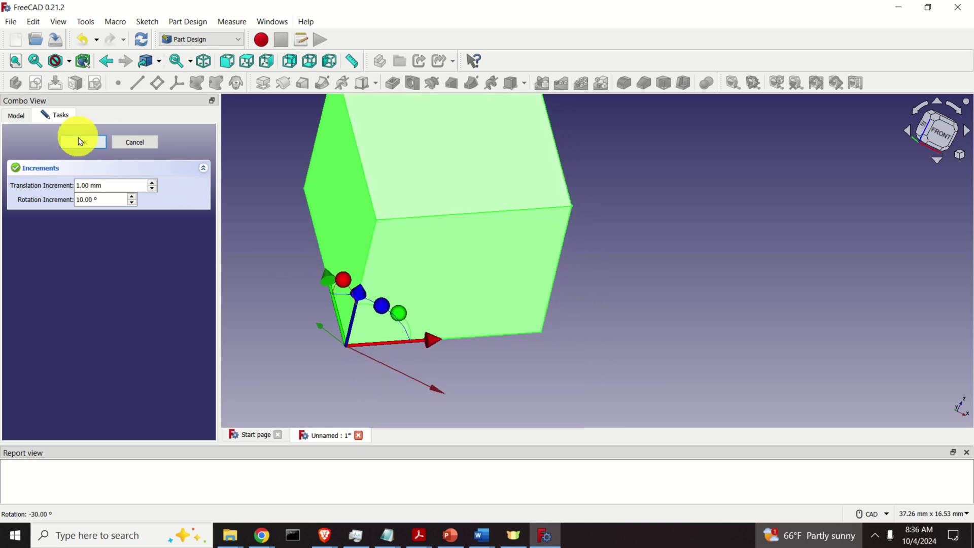
{"action": "left_click", "coordinate": [82, 143]}
{"action": "scroll", "coordinate": [350, 304], "scroll_direction": "down", "scroll_amount": 3}
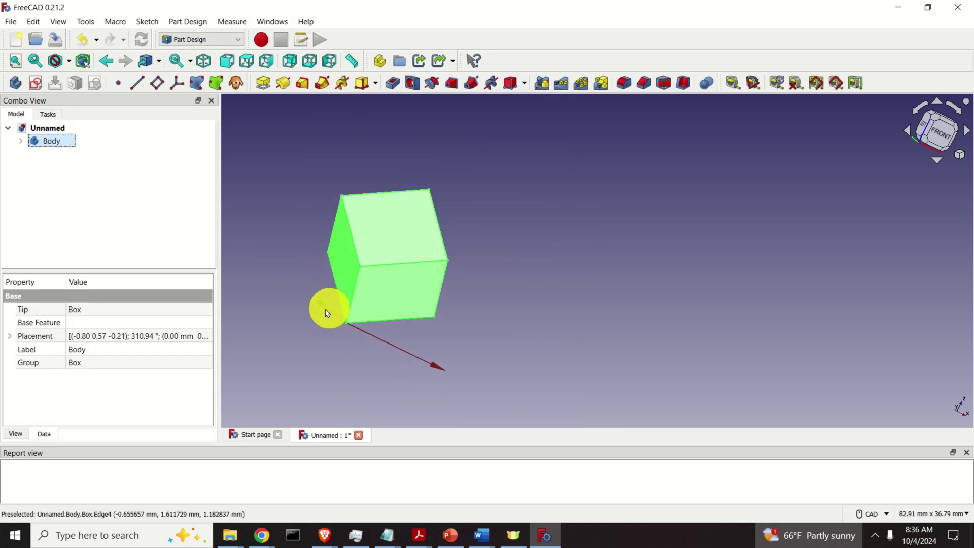
Examine up close how the cube's corner and edges line up with the coordinate axes at the origin.
{"action": "scroll", "coordinate": [315, 305], "scroll_direction": "up", "scroll_amount": 3}
{"action": "scroll", "coordinate": [320, 299], "scroll_direction": "down", "scroll_amount": 2}
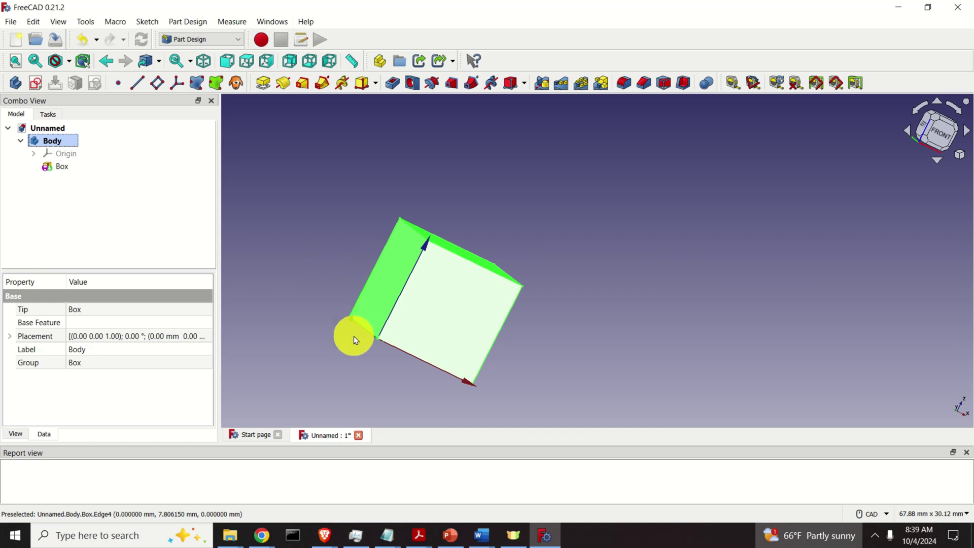
{"action": "scroll", "coordinate": [363, 333], "scroll_direction": "up", "scroll_amount": 8}
{"action": "left_click", "coordinate": [400, 330]}
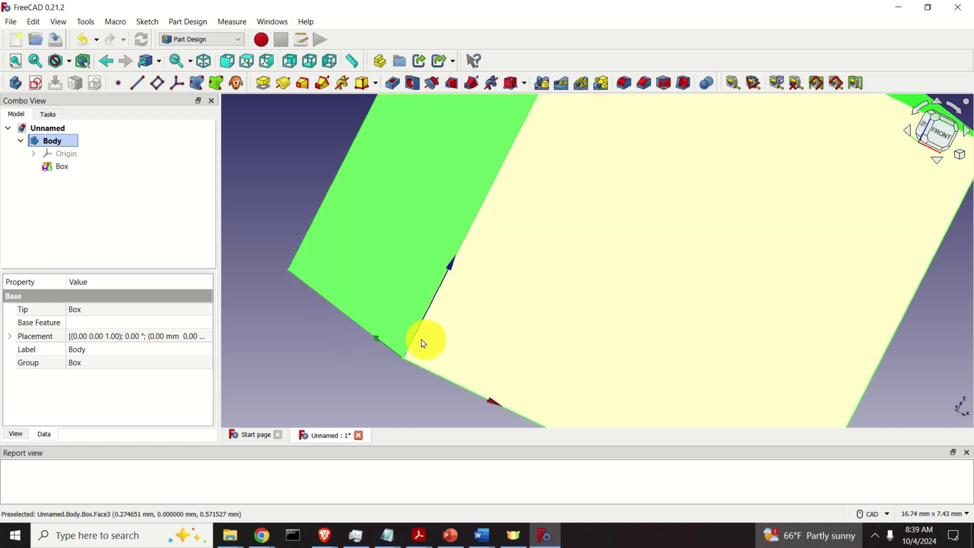
{"action": "scroll", "coordinate": [404, 365], "scroll_direction": "up", "scroll_amount": 3}
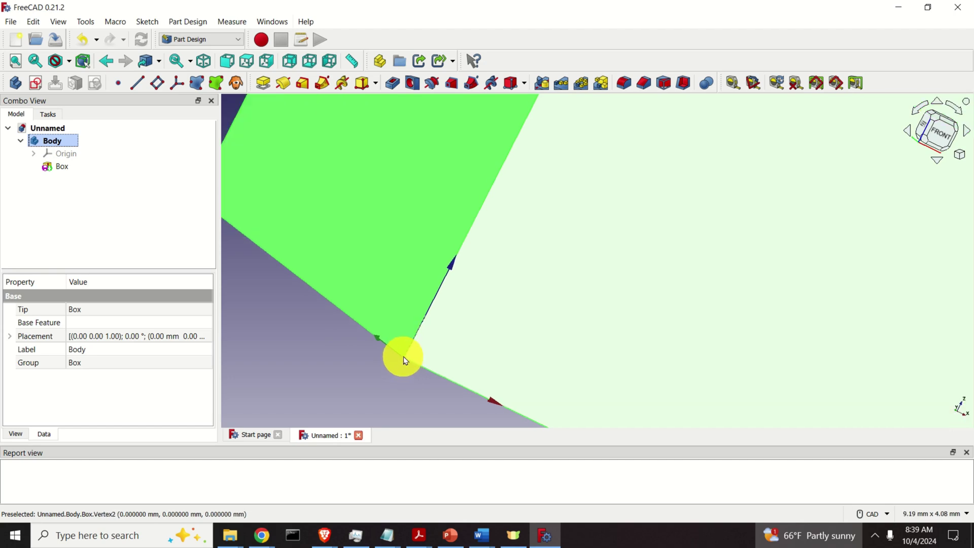
{"action": "scroll", "coordinate": [405, 363], "scroll_direction": "up", "scroll_amount": 1}
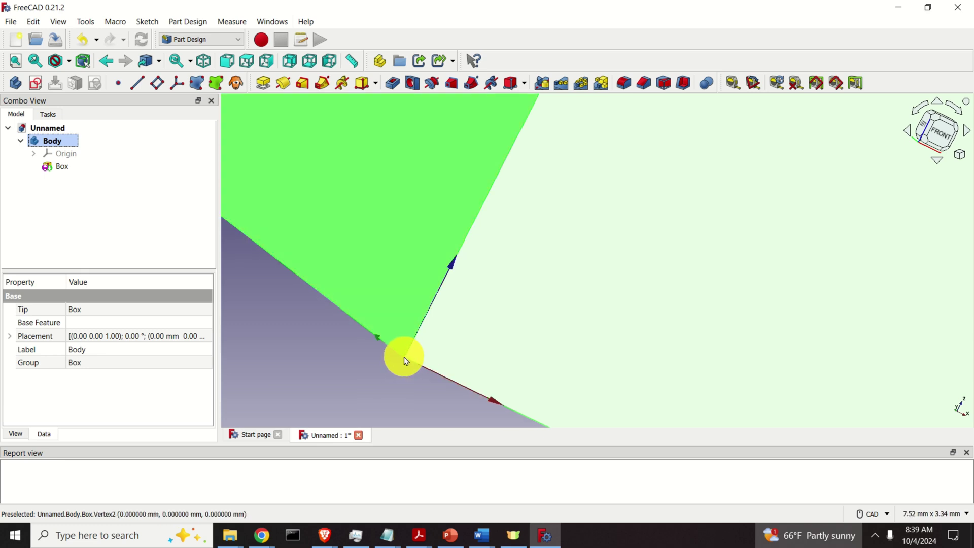
{"action": "scroll", "coordinate": [405, 362], "scroll_direction": "down", "scroll_amount": 10}
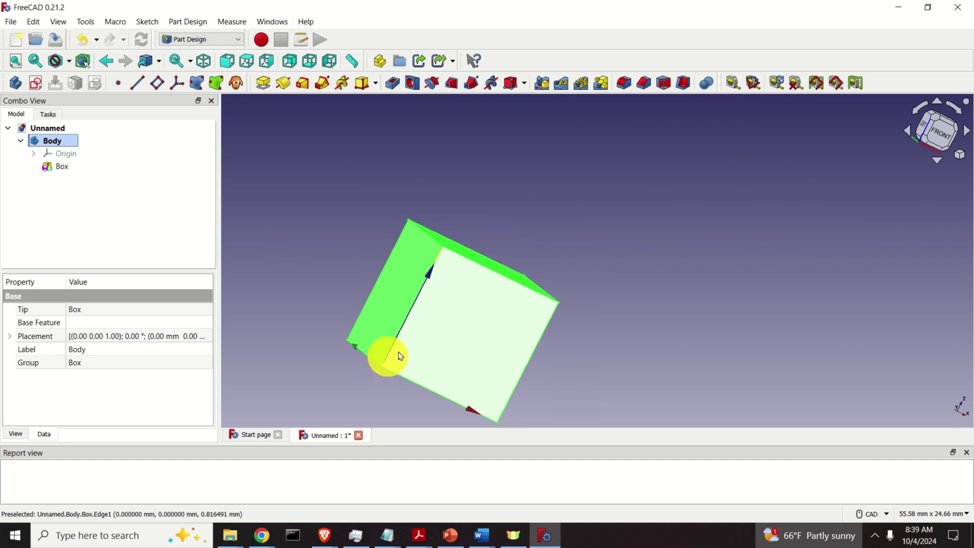
{"action": "middle_click_drag", "start_coordinate": [627, 329], "coordinate": [634, 266]}
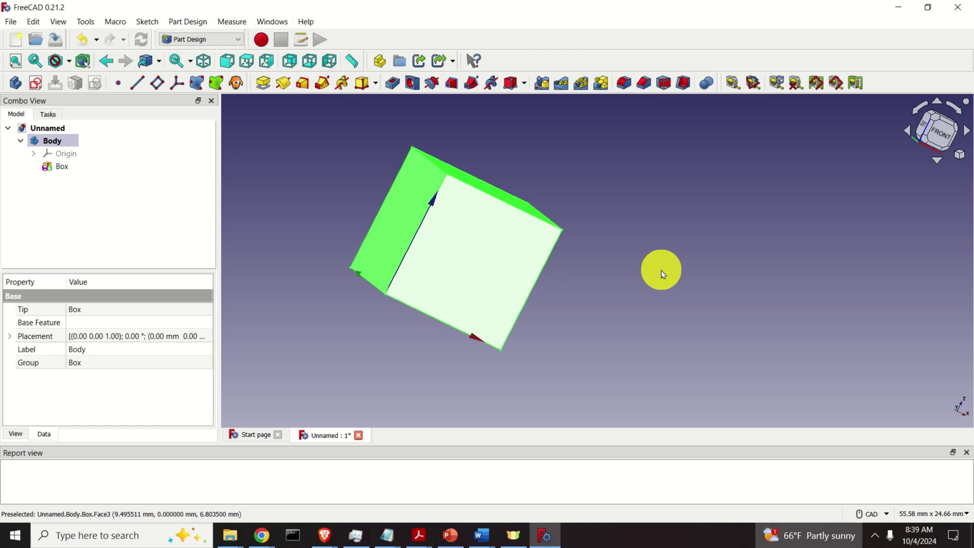
Delete the body together with its box from the document.
{"action": "left_click", "coordinate": [56, 130]}
{"action": "left_click", "coordinate": [55, 144]}
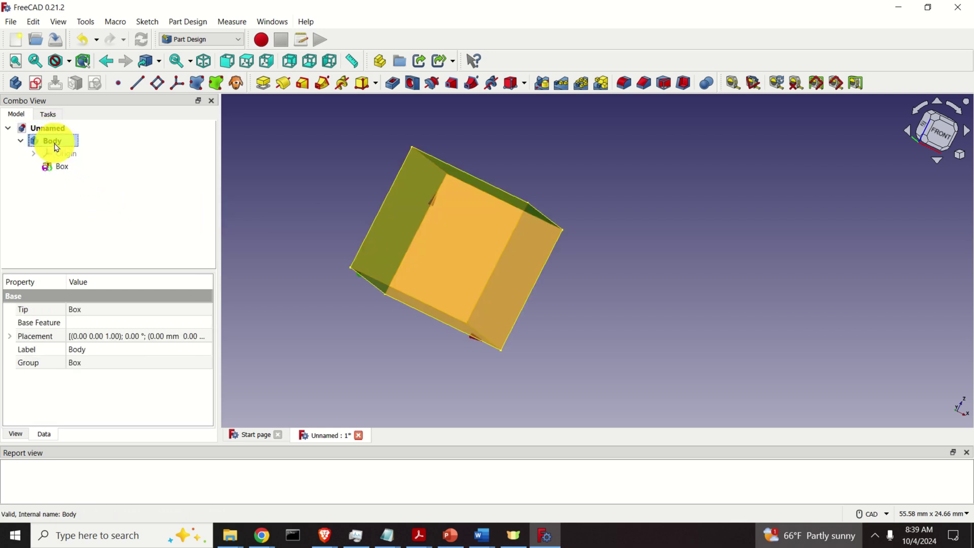
{"action": "key", "text": "Delete"}
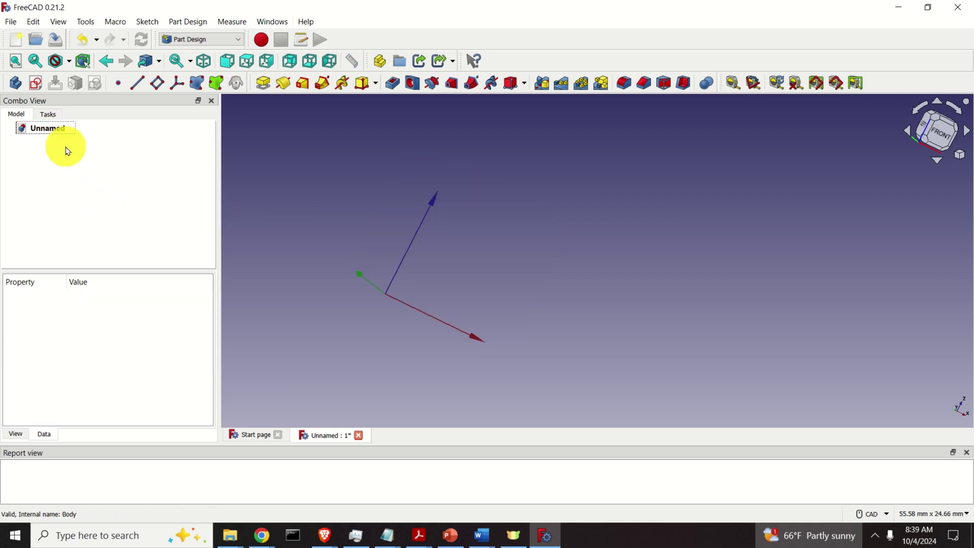
Add a new additive box with length, width and height of 10 mm, leaving its attachment deactivated.
{"action": "left_click", "coordinate": [57, 131]}
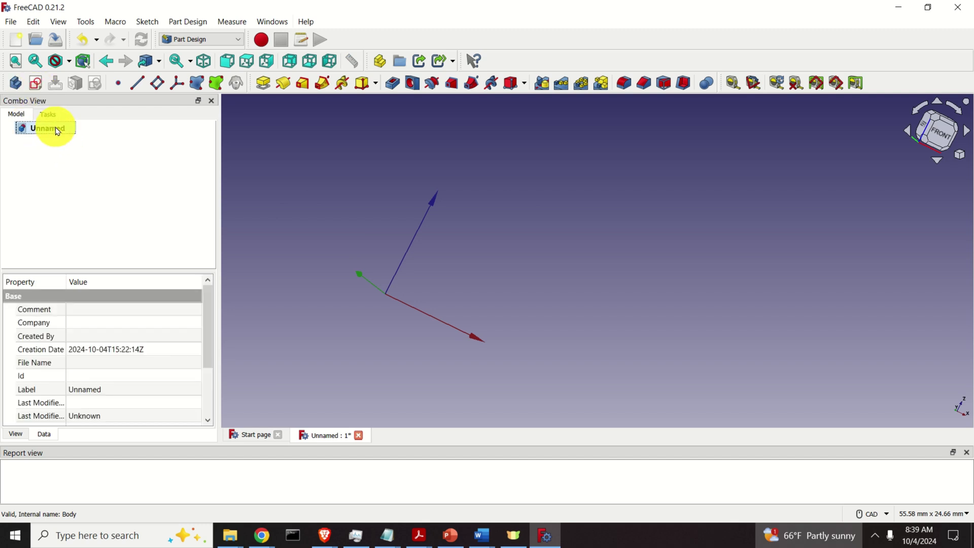
{"action": "left_click", "coordinate": [175, 21]}
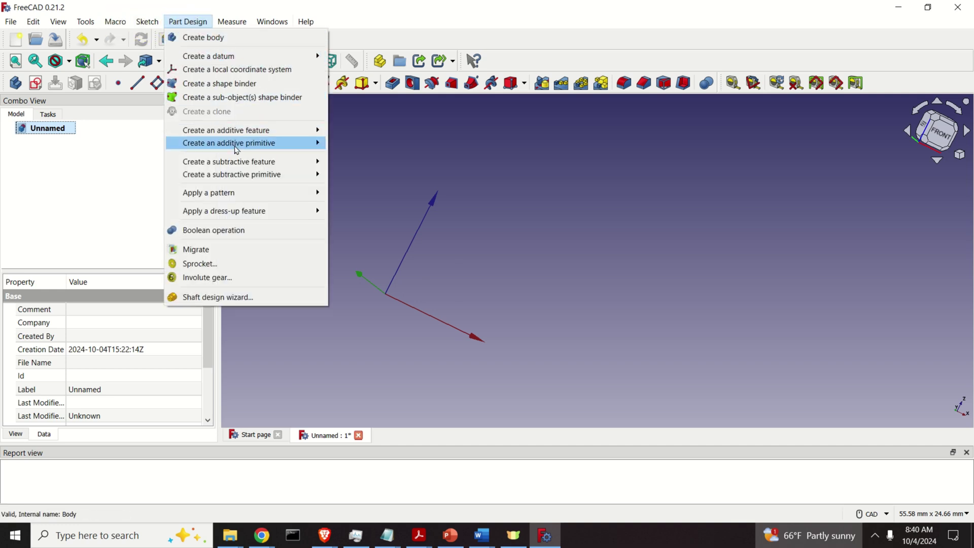
{"action": "mouse_move", "coordinate": [237, 149]}
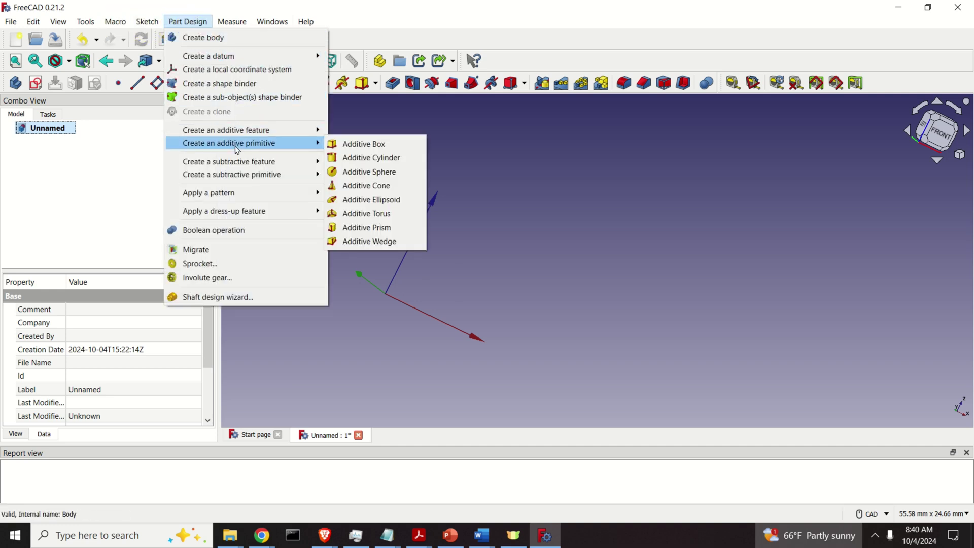
{"action": "left_click", "coordinate": [372, 147]}
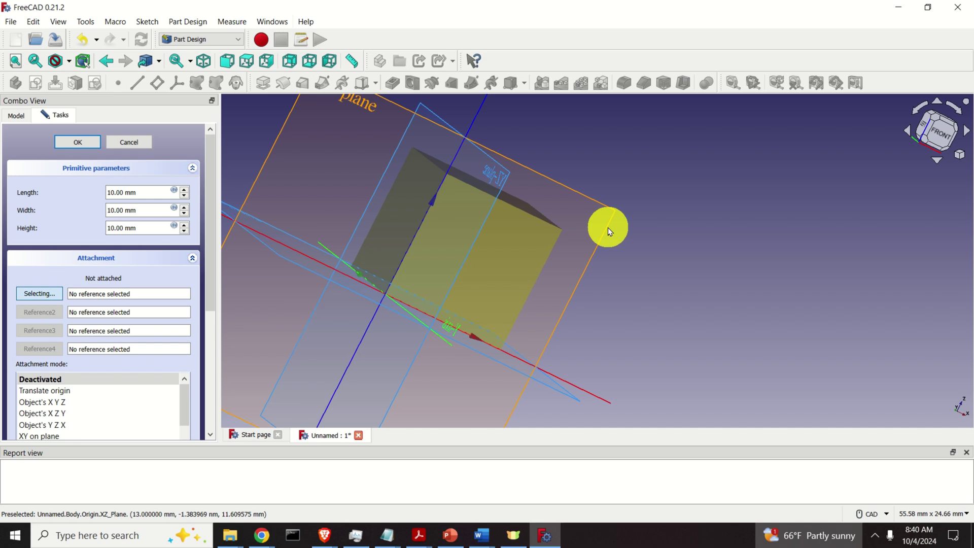
{"action": "key", "text": "Return"}
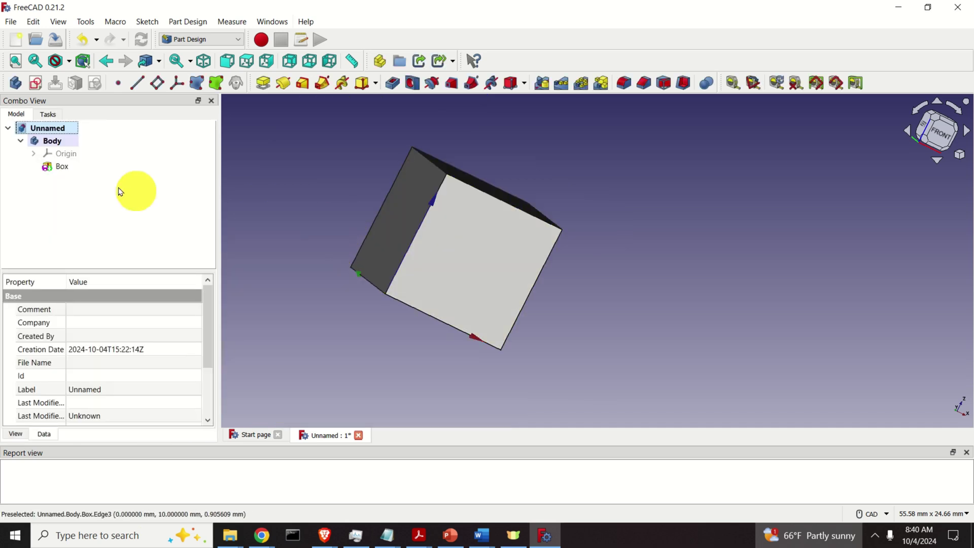
Open the Placement settings for the body and widen the pane enough to show all translation, center and rotation fields.
{"action": "left_click", "coordinate": [65, 144]}
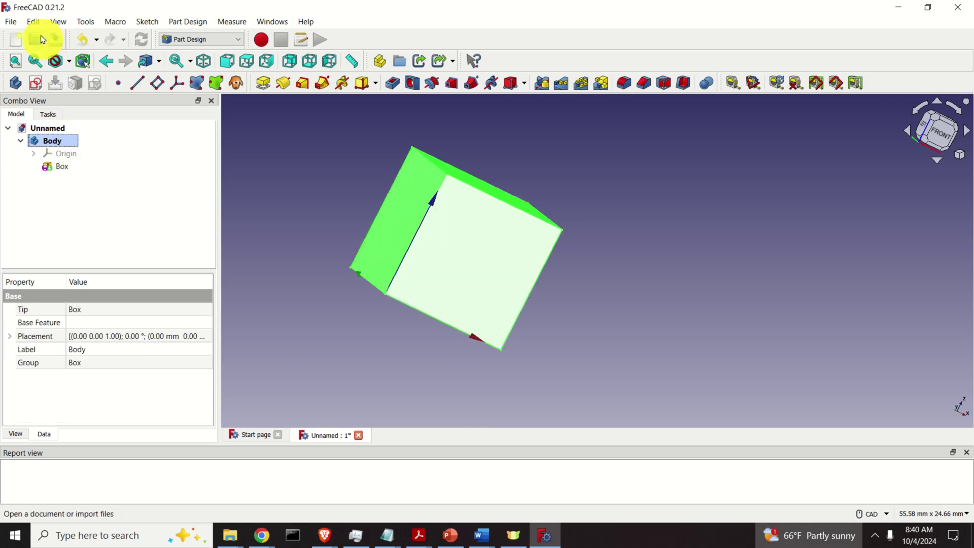
{"action": "left_click", "coordinate": [34, 22]}
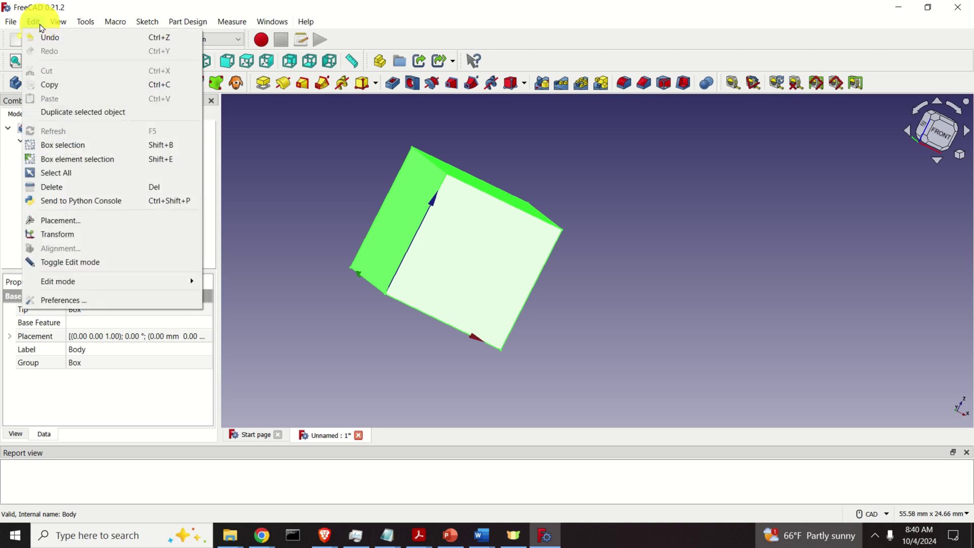
{"action": "left_click", "coordinate": [56, 220]}
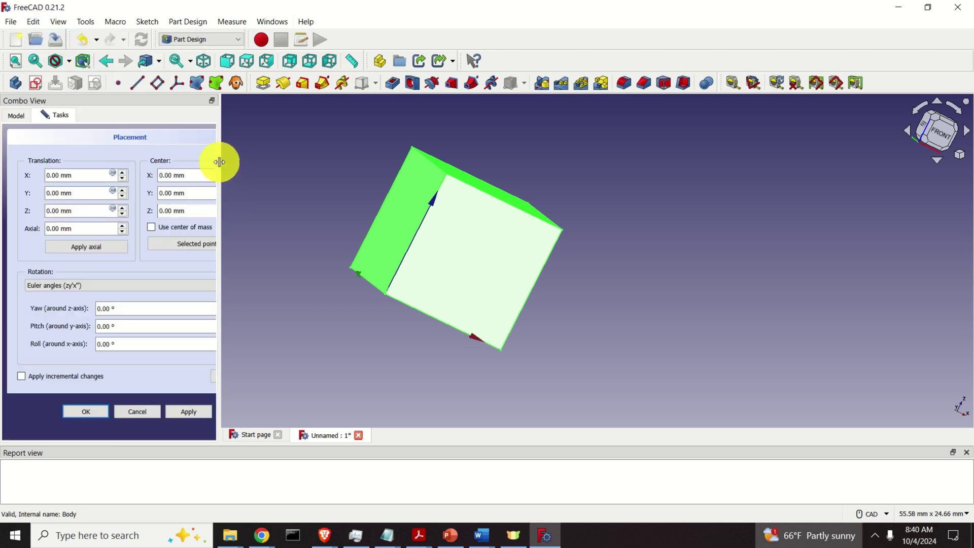
{"action": "left_click_drag", "start_coordinate": [220, 160], "coordinate": [381, 182]}
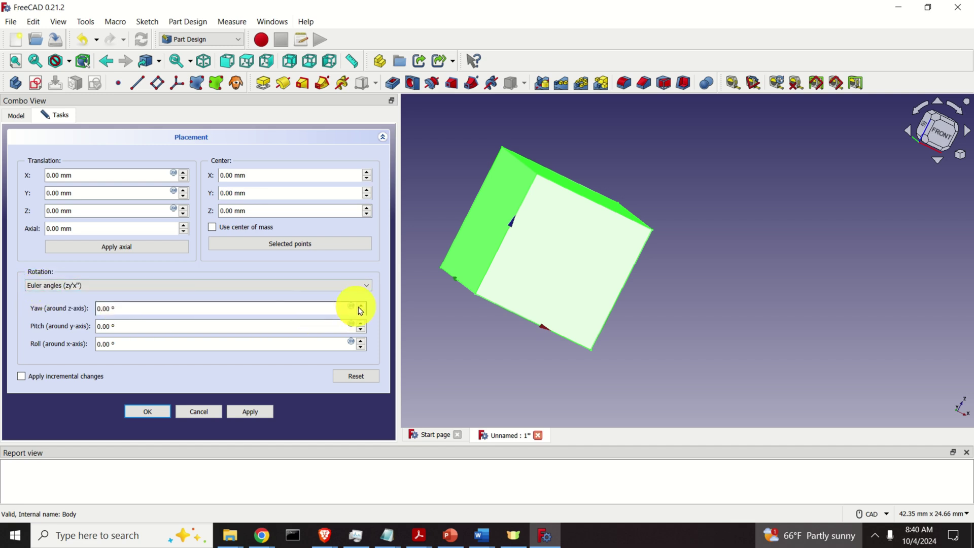
Rotate the body around the z-axis by raising its yaw angle to 40°.
{"action": "scroll", "coordinate": [474, 326], "scroll_direction": "up", "scroll_amount": 1}
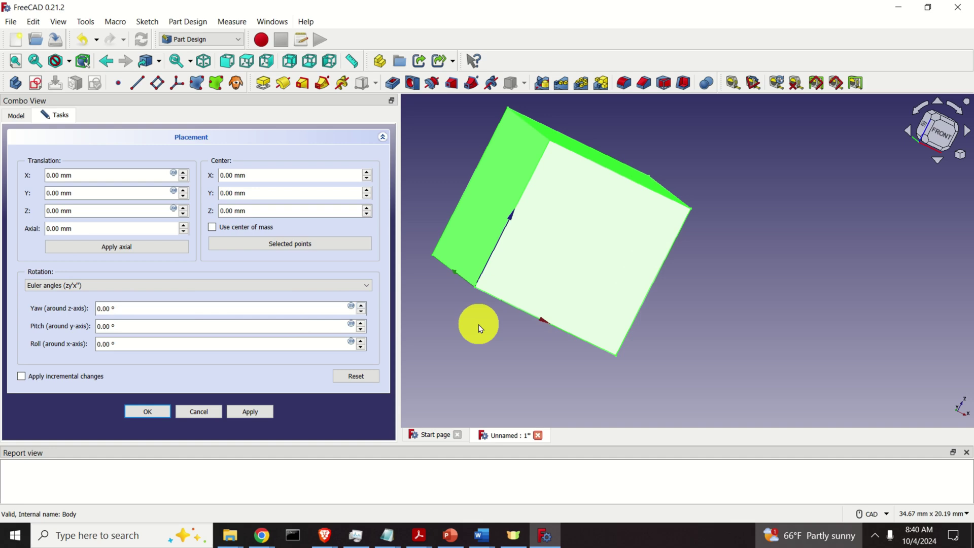
{"action": "scroll", "coordinate": [363, 310], "scroll_direction": "up", "scroll_amount": 11}
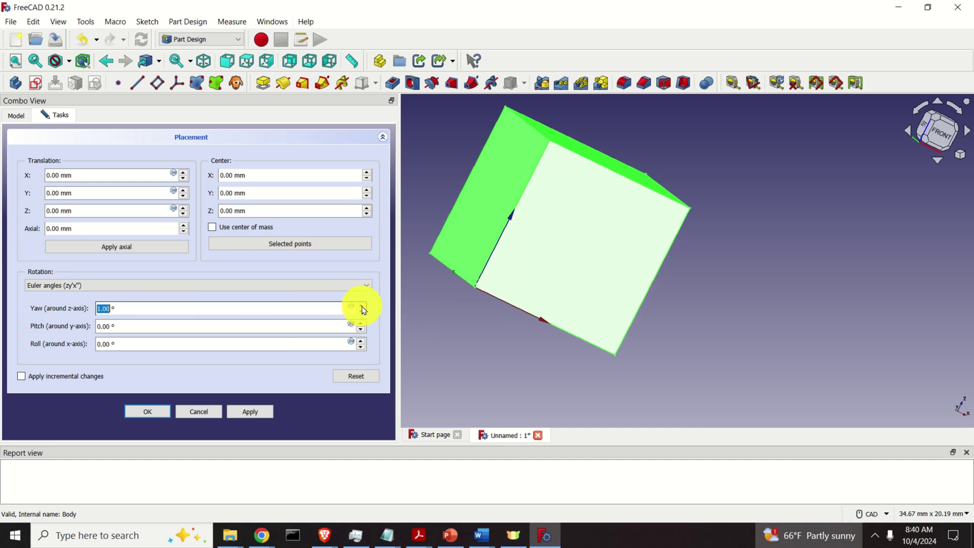
{"action": "scroll", "coordinate": [363, 310], "scroll_direction": "up", "scroll_amount": 10}
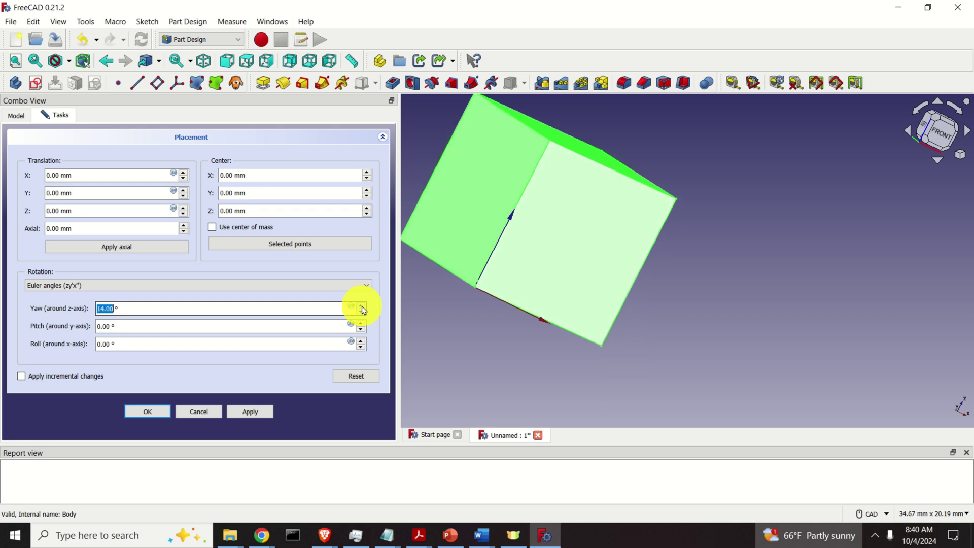
{"action": "middle_click_drag", "start_coordinate": [566, 336], "coordinate": [591, 359]}
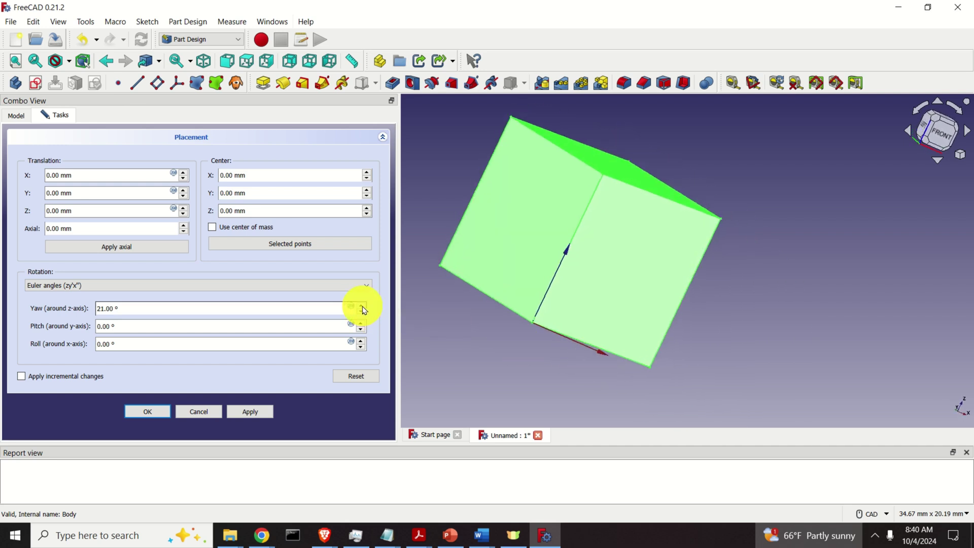
{"action": "scroll", "coordinate": [363, 308], "scroll_direction": "up", "scroll_amount": 11}
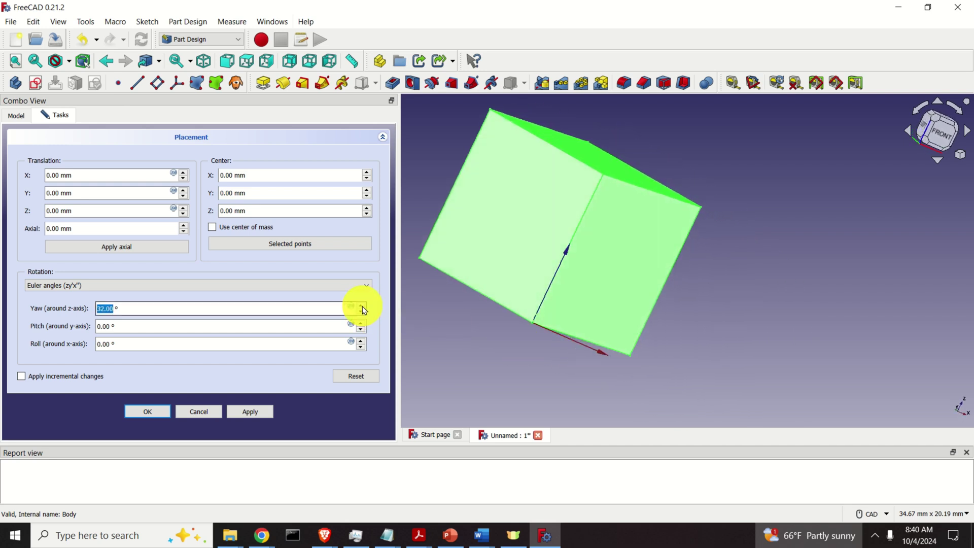
{"action": "scroll", "coordinate": [363, 308], "scroll_direction": "up", "scroll_amount": 8}
{"action": "middle_click_drag", "start_coordinate": [479, 349], "coordinate": [542, 367]}
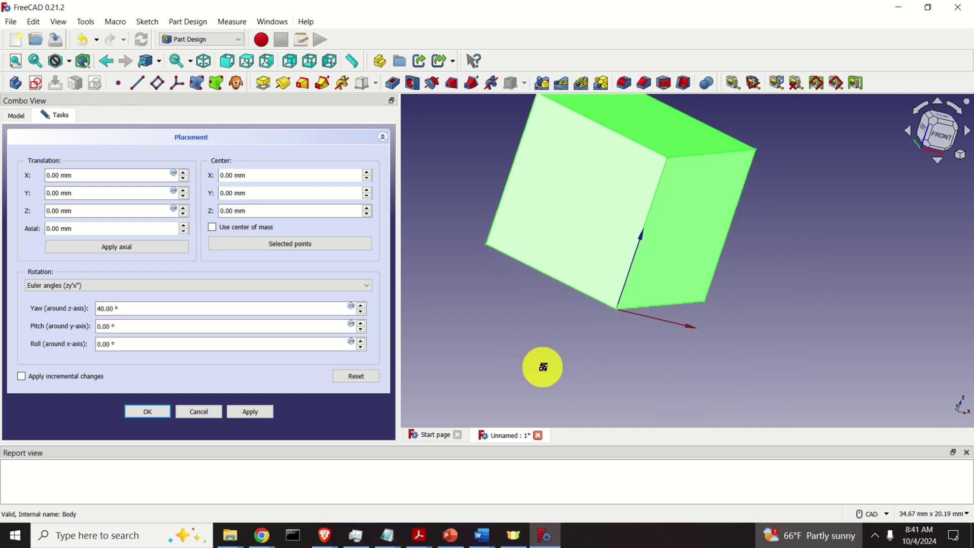
Rotate the body around the y-axis by raising its pitch angle to 21°.
{"action": "scroll", "coordinate": [692, 307], "scroll_direction": "up", "scroll_amount": 2}
{"action": "scroll", "coordinate": [669, 307], "scroll_direction": "down", "scroll_amount": 1}
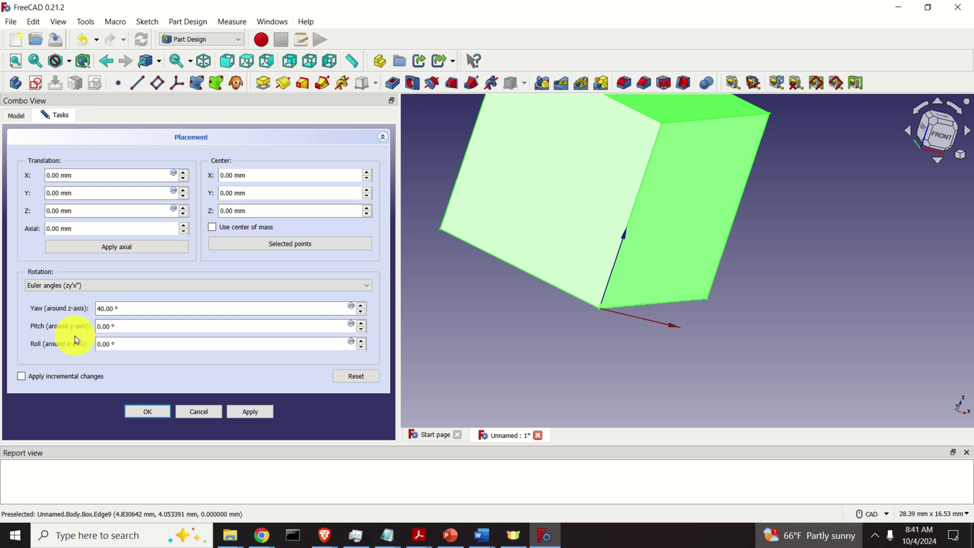
{"action": "left_click", "coordinate": [363, 327]}
{"action": "left_click_drag", "start_coordinate": [362, 329], "coordinate": [363, 333]}
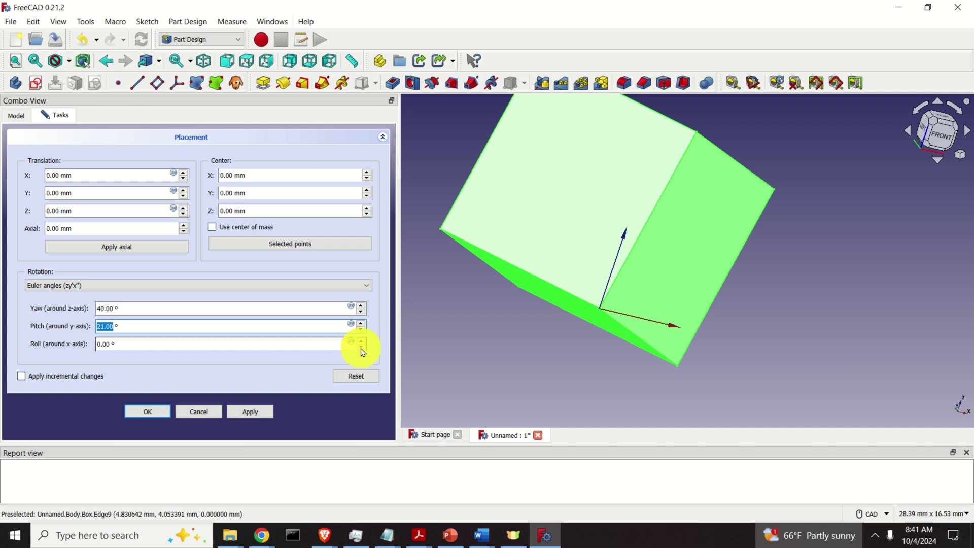
Rotate the body around the x-axis by lowering its roll angle to -14°.
{"action": "left_click_drag", "start_coordinate": [363, 349], "coordinate": [363, 349]}
{"action": "scroll", "coordinate": [629, 328], "scroll_direction": "up", "scroll_amount": 3}
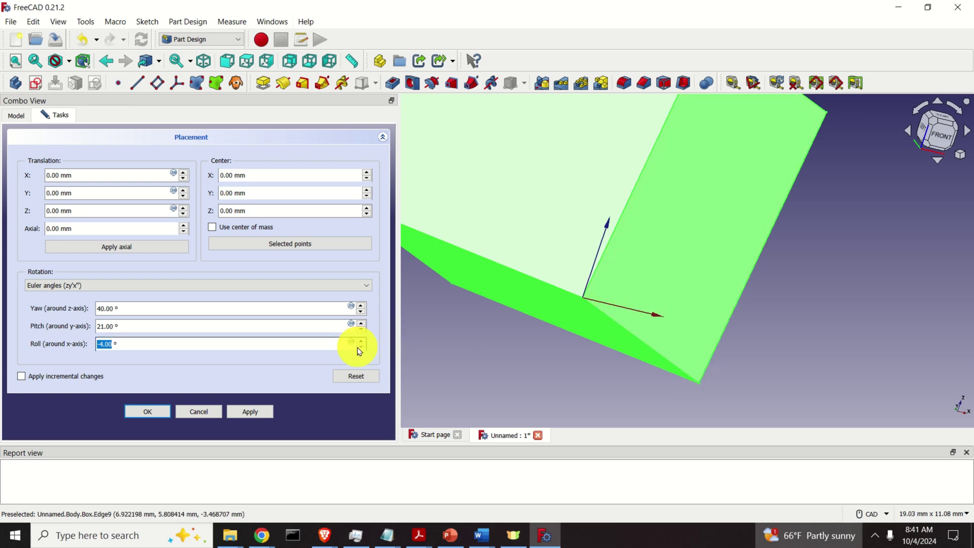
{"action": "scroll", "coordinate": [359, 349], "scroll_direction": "down", "scroll_amount": 10}
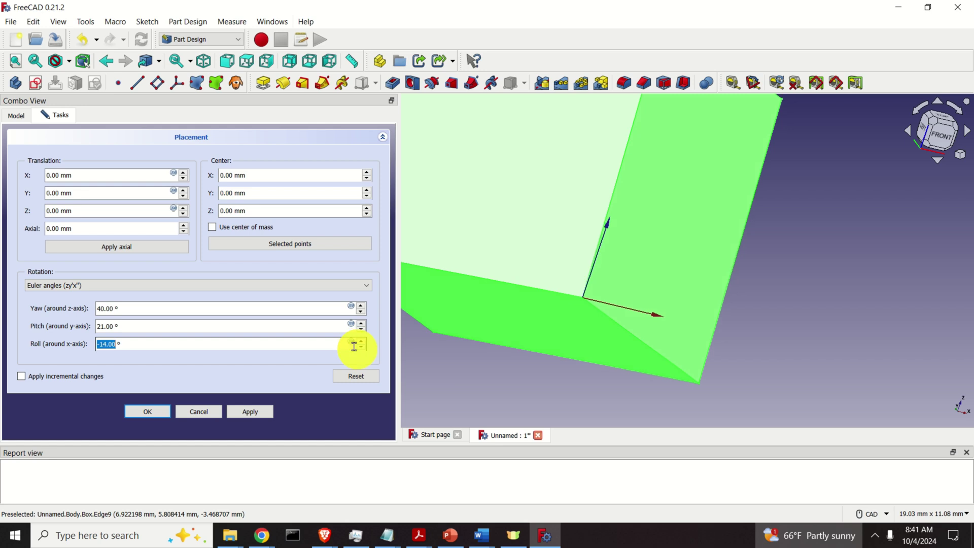
Reset the body's placement and rotate it around the z-axis to a yaw angle of 25°.
{"action": "left_click", "coordinate": [357, 377]}
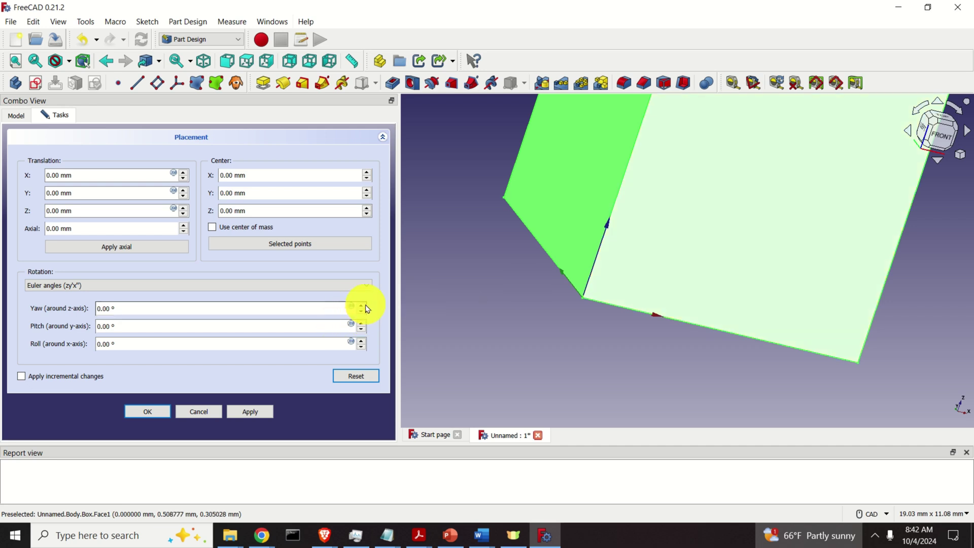
{"action": "scroll", "coordinate": [364, 309], "scroll_direction": "up", "scroll_amount": 9}
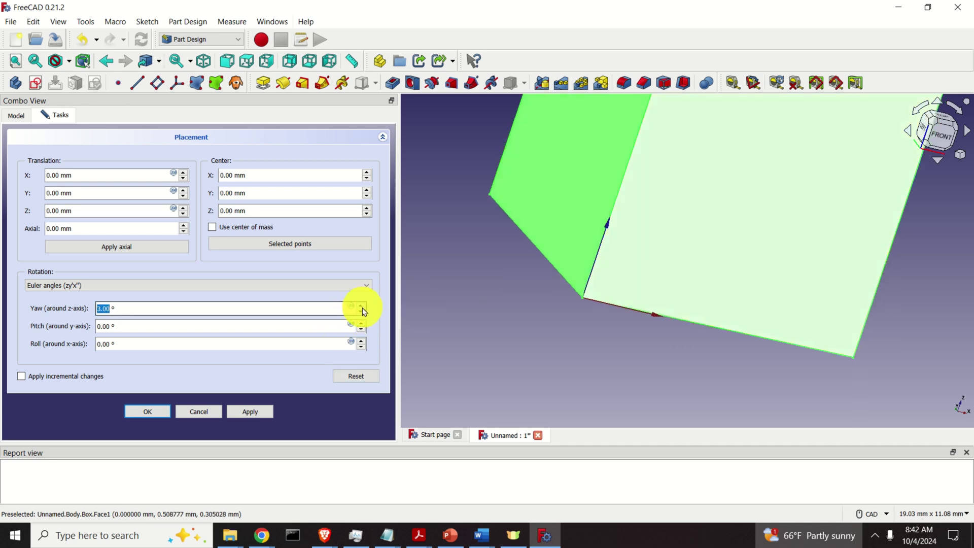
{"action": "scroll", "coordinate": [364, 311], "scroll_direction": "up", "scroll_amount": 13}
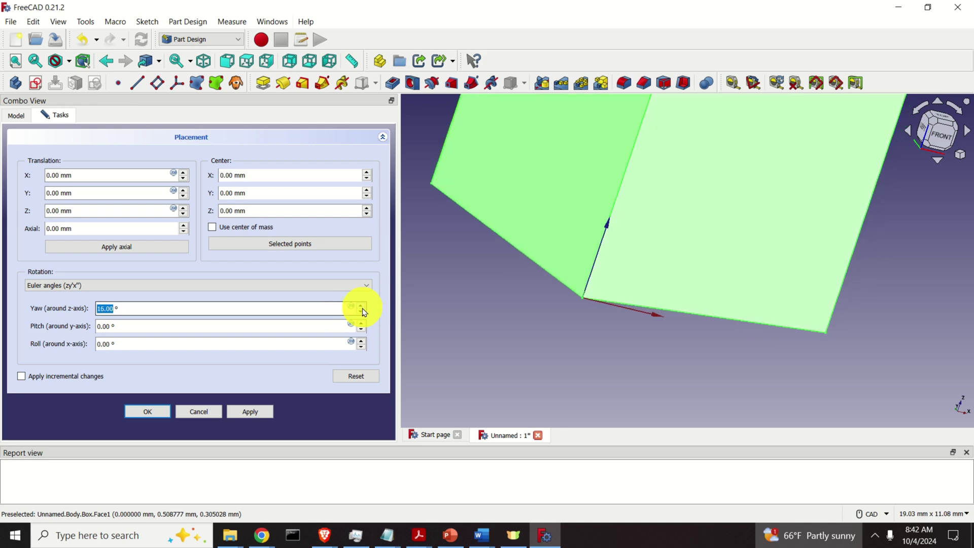
{"action": "scroll", "coordinate": [364, 311], "scroll_direction": "up", "scroll_amount": 3}
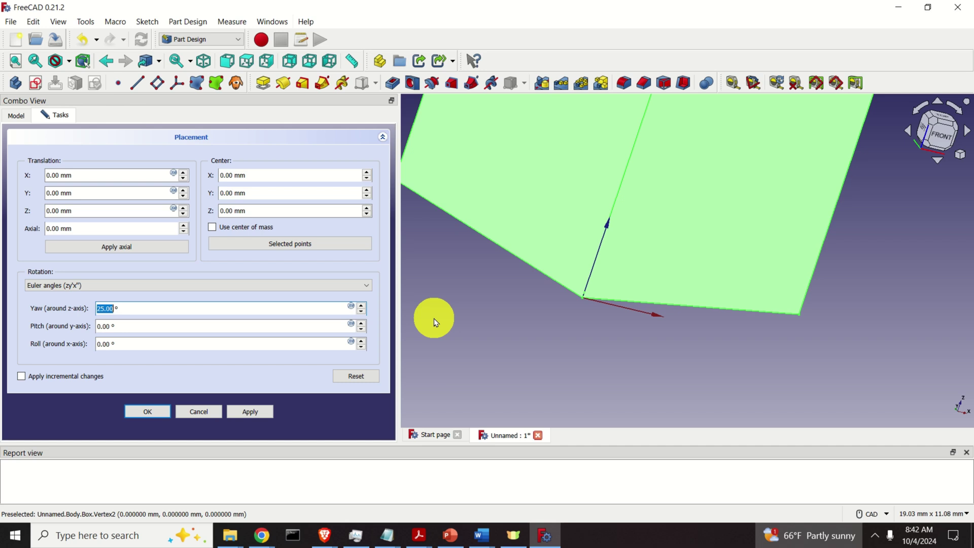
Rotate the yawed body around the x-axis by bringing its roll angle to -30°.
{"action": "scroll", "coordinate": [587, 316], "scroll_direction": "up", "scroll_amount": 2}
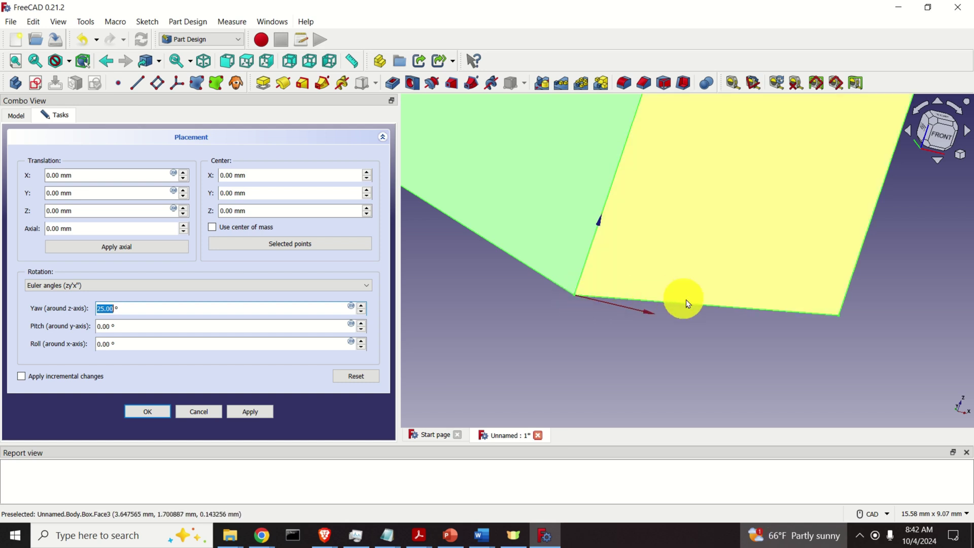
{"action": "scroll", "coordinate": [827, 315], "scroll_direction": "up", "scroll_amount": 4}
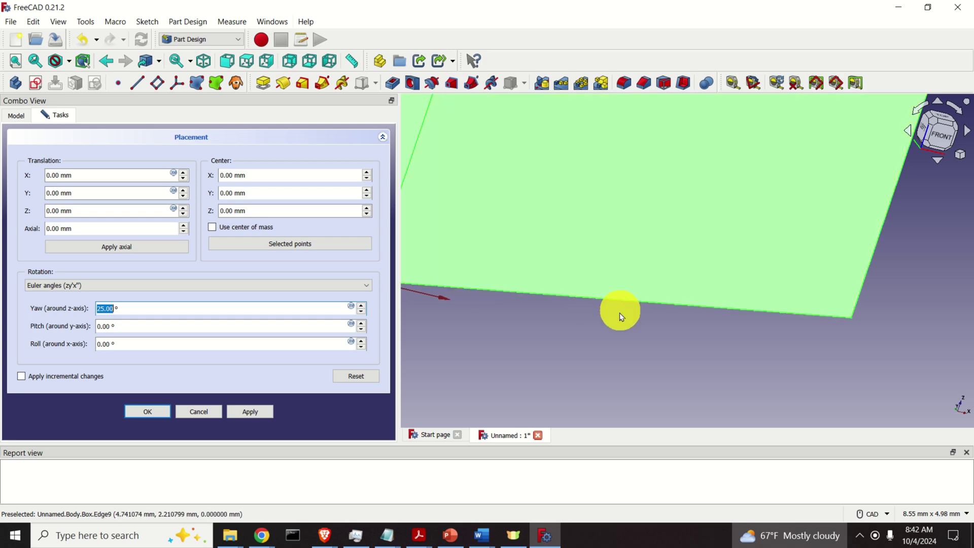
{"action": "scroll", "coordinate": [614, 316], "scroll_direction": "down", "scroll_amount": 2}
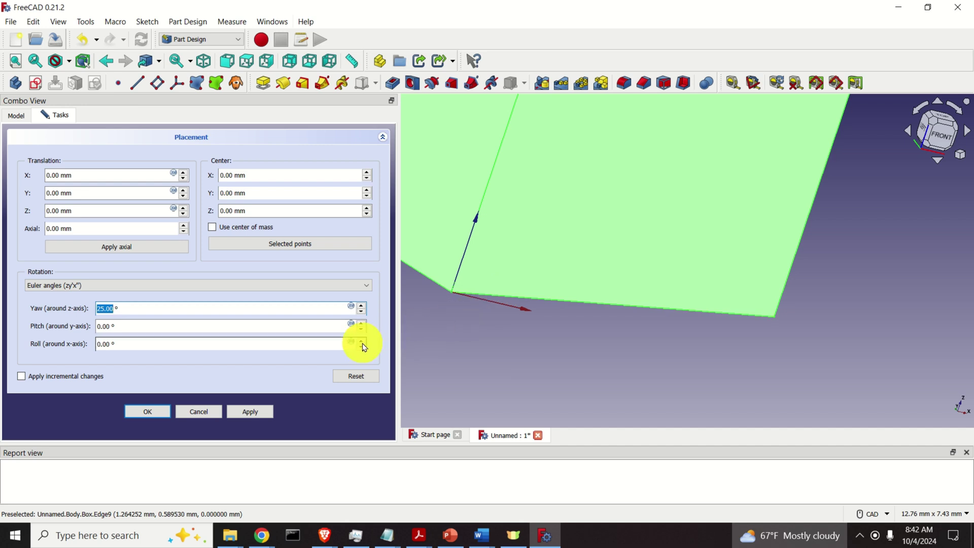
{"action": "scroll", "coordinate": [364, 347], "scroll_direction": "up", "scroll_amount": 6}
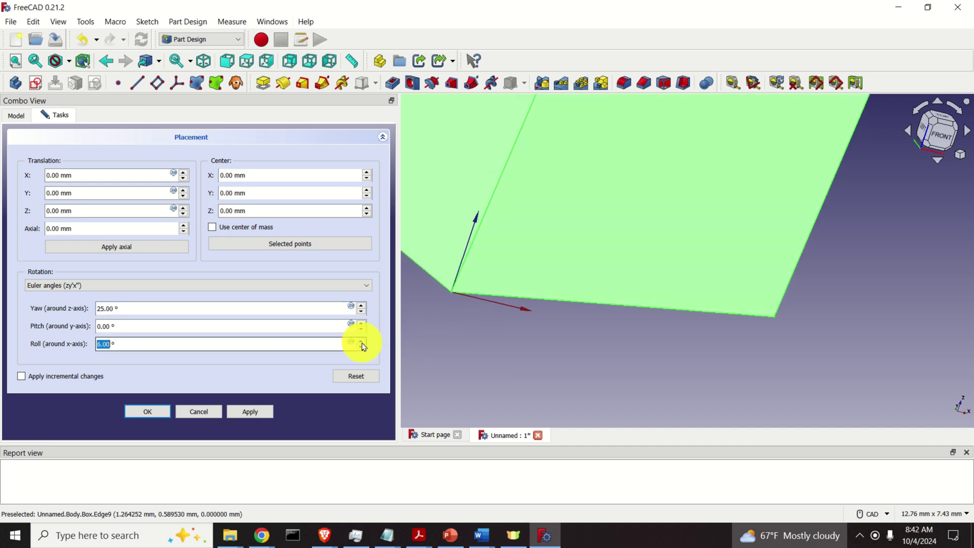
{"action": "scroll", "coordinate": [364, 347], "scroll_direction": "up", "scroll_amount": 3}
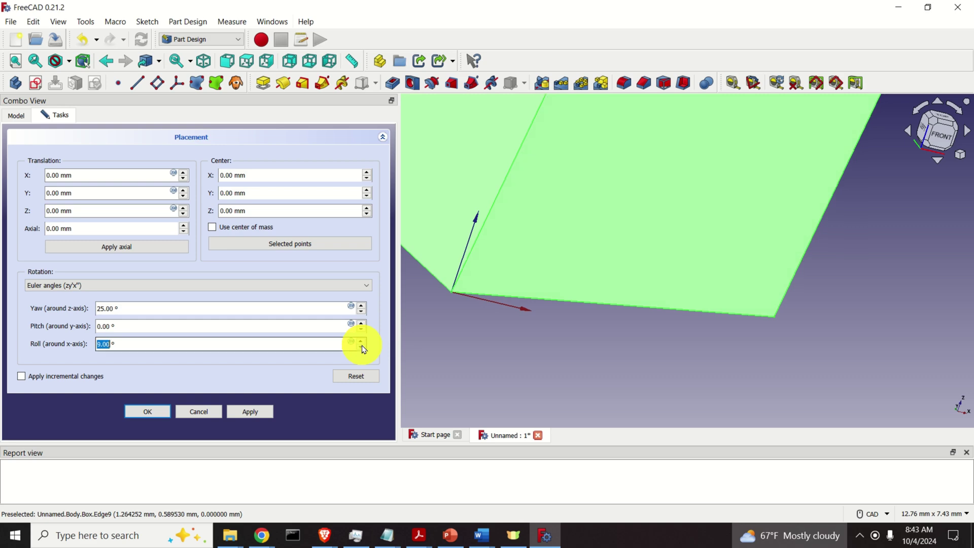
{"action": "scroll", "coordinate": [363, 348], "scroll_direction": "down", "scroll_amount": 13}
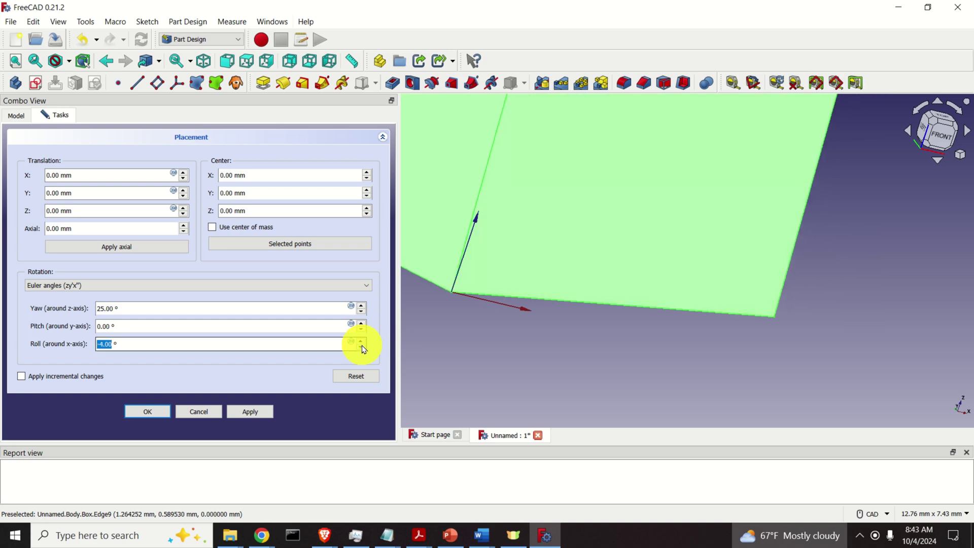
{"action": "scroll", "coordinate": [364, 349], "scroll_direction": "down", "scroll_amount": 13}
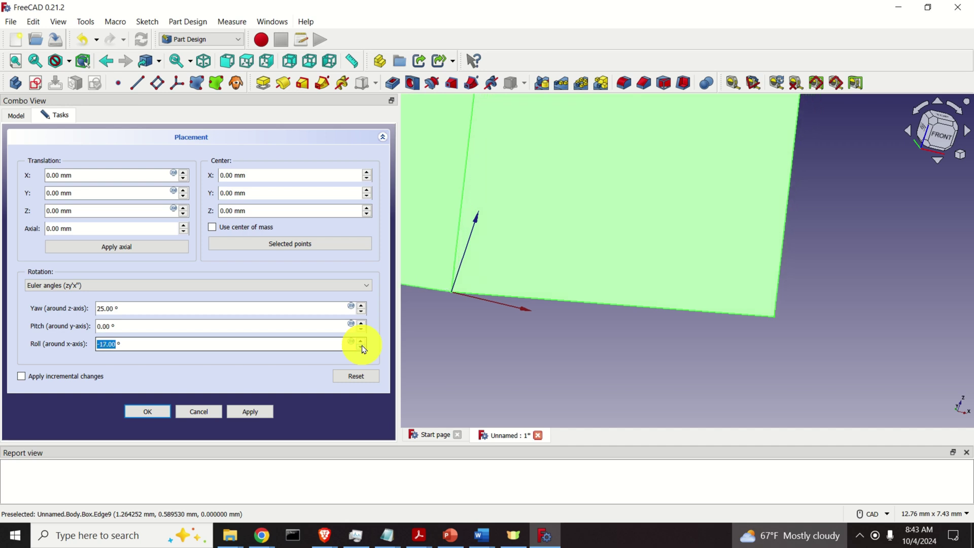
{"action": "scroll", "coordinate": [364, 349], "scroll_direction": "down", "scroll_amount": 13}
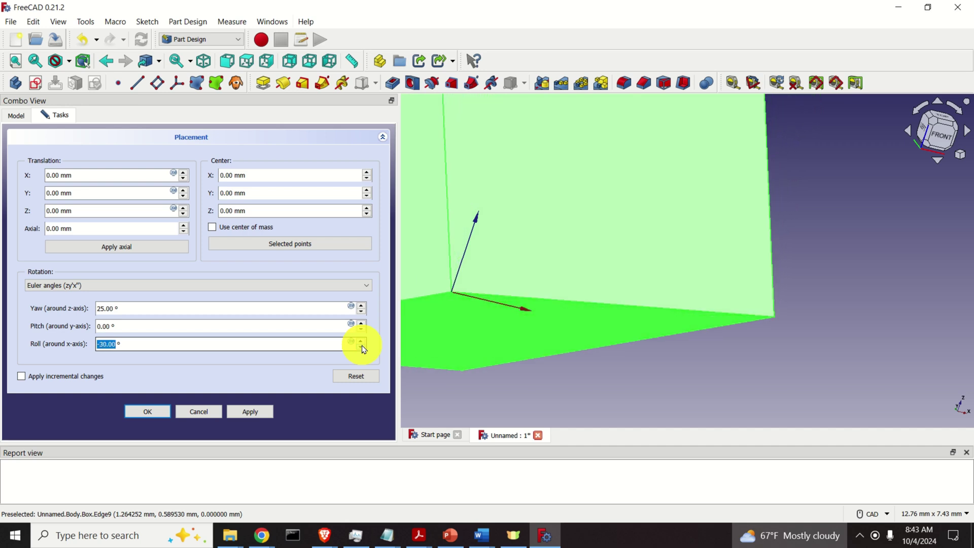
{"action": "scroll", "coordinate": [539, 322], "scroll_direction": "down", "scroll_amount": 5}
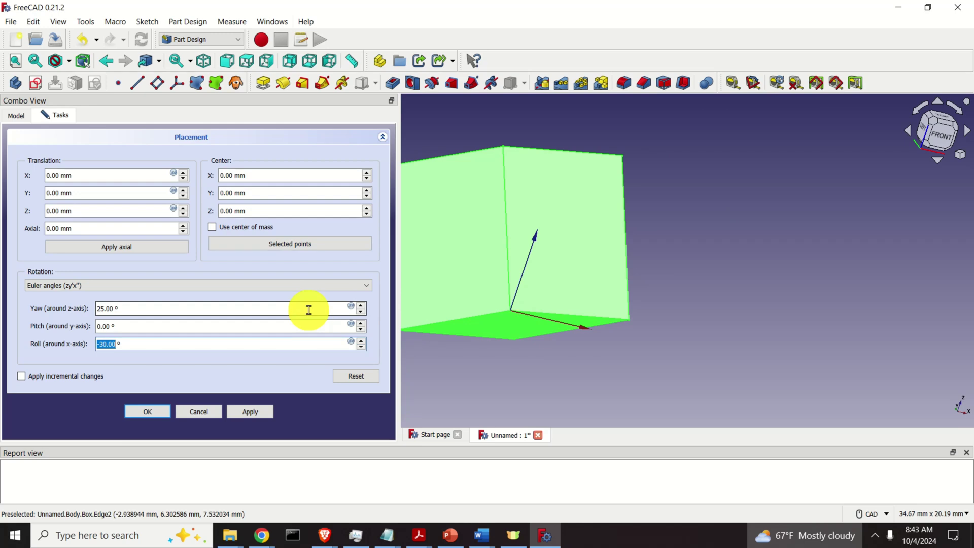
Reset the placement and make the front face's upper corner vertex at X 10, Y 0, Z 10 mm the center of rotation.
{"action": "left_click", "coordinate": [356, 376]}
{"action": "middle_click_drag", "start_coordinate": [505, 174], "coordinate": [507, 226]}
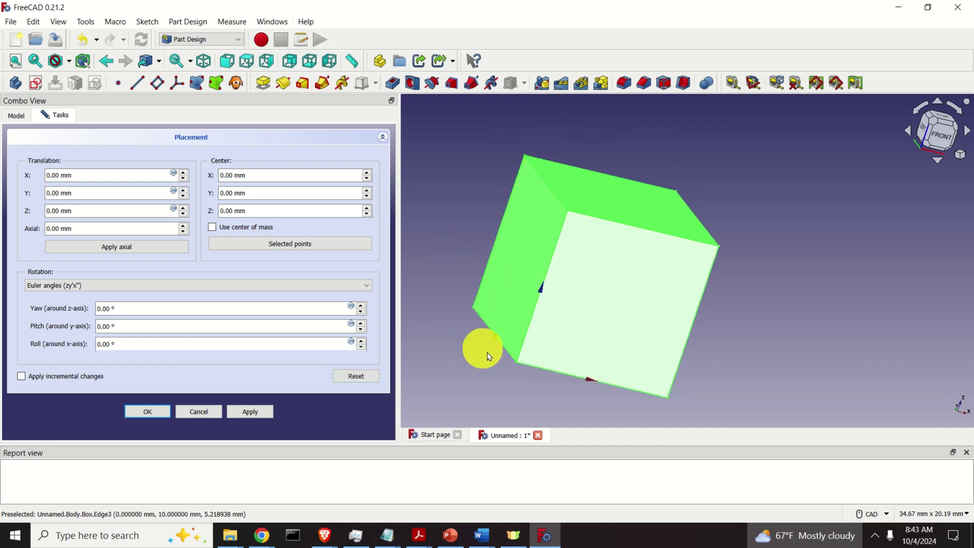
{"action": "scroll", "coordinate": [516, 367], "scroll_direction": "up", "scroll_amount": 2}
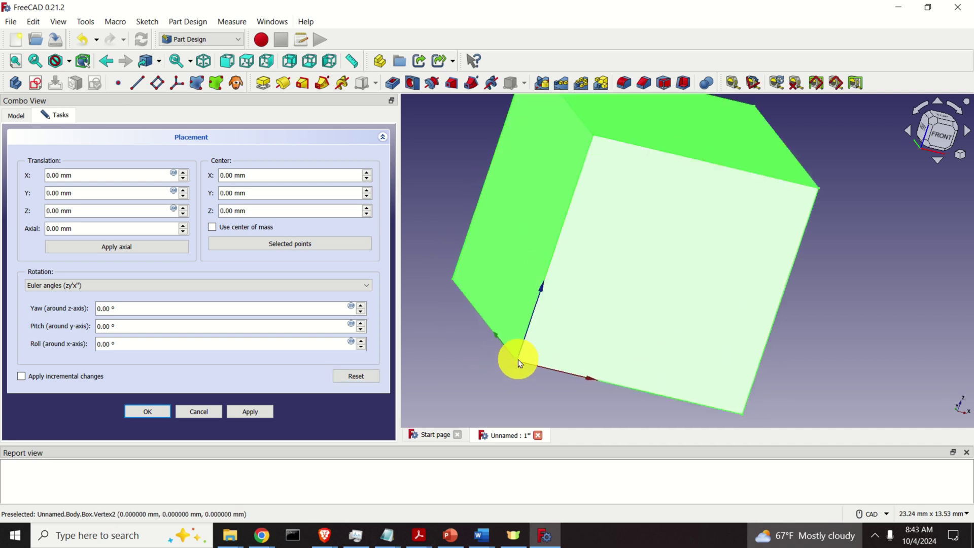
{"action": "scroll", "coordinate": [517, 364], "scroll_direction": "down", "scroll_amount": 2}
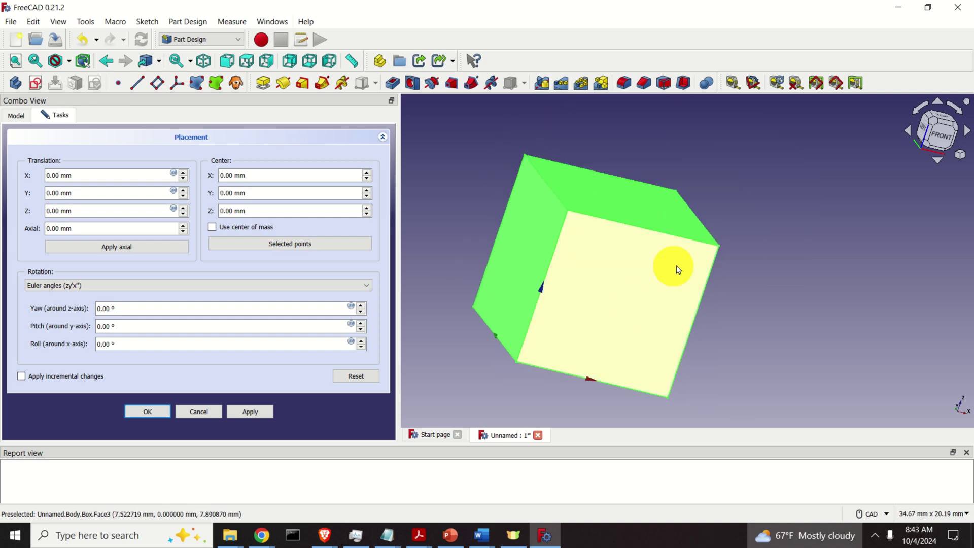
{"action": "scroll", "coordinate": [724, 251], "scroll_direction": "up", "scroll_amount": 2}
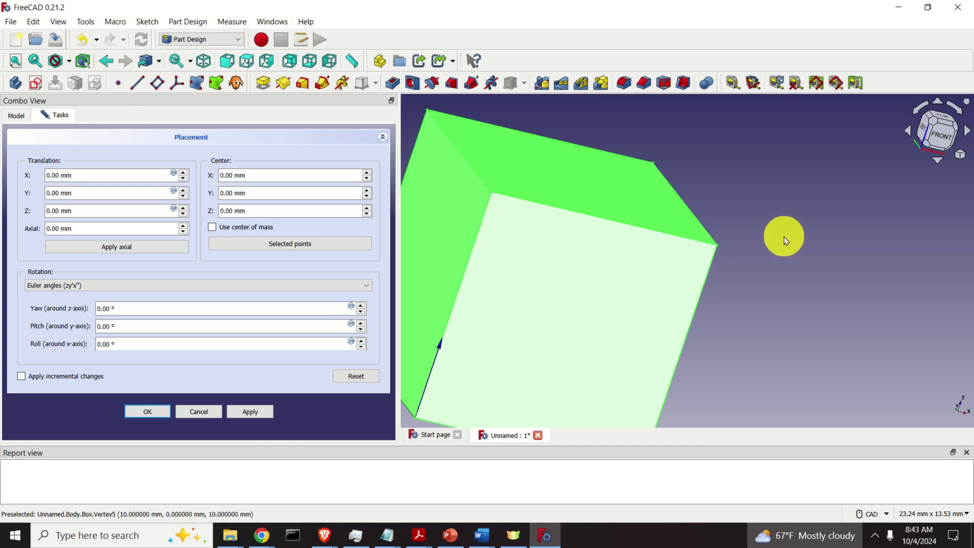
{"action": "left_click", "coordinate": [798, 233]}
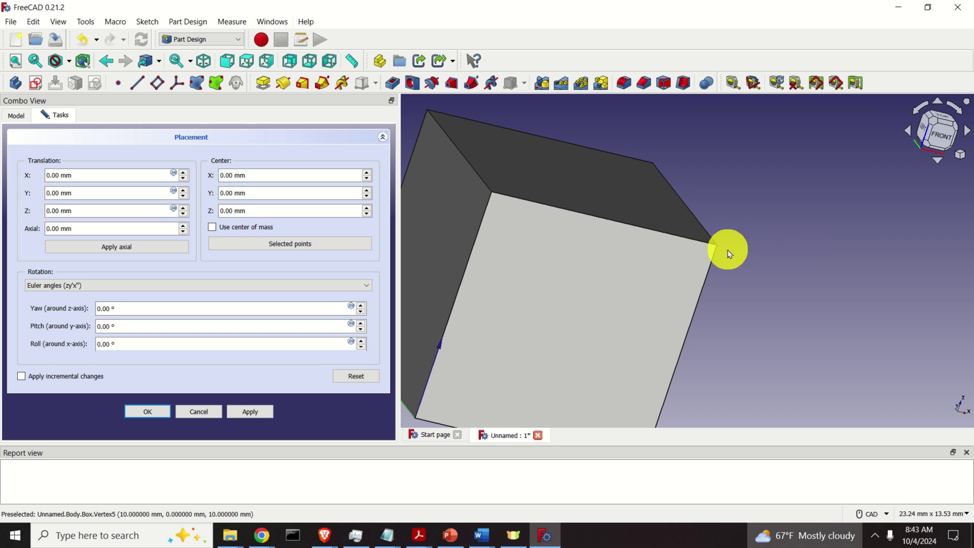
{"action": "scroll", "coordinate": [716, 245], "scroll_direction": "up", "scroll_amount": 3}
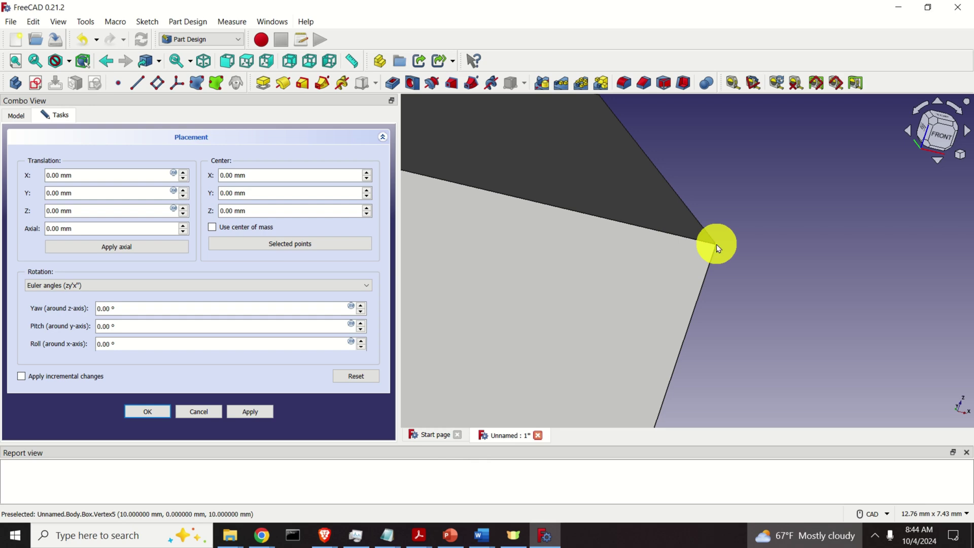
{"action": "left_click", "coordinate": [716, 244]}
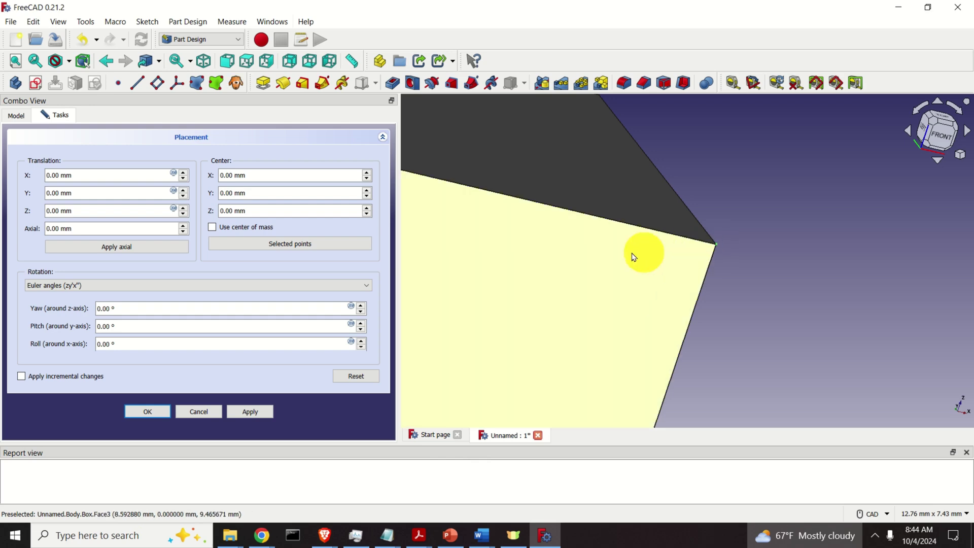
{"action": "left_click", "coordinate": [289, 246]}
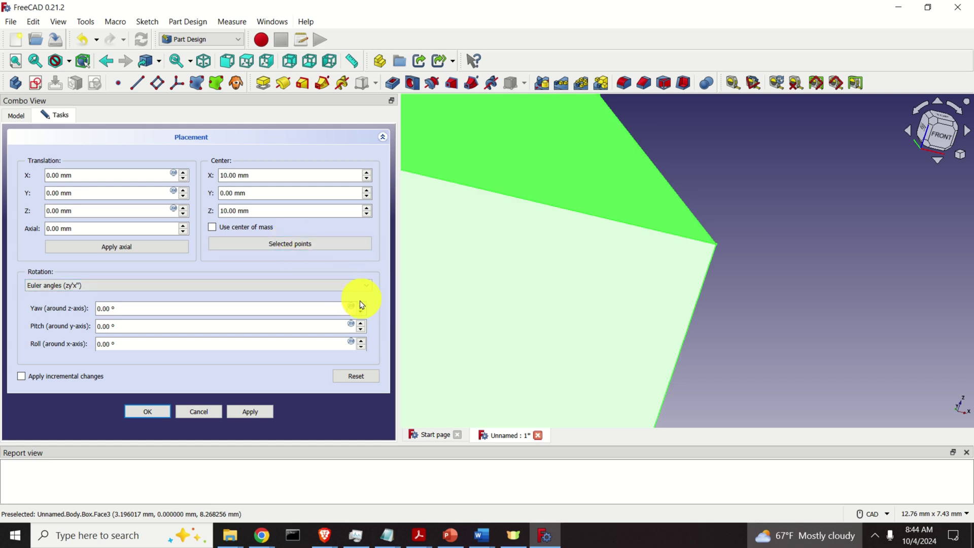
Rotate the body around the vertical axis through the chosen corner by raising the yaw angle to 13°.
{"action": "scroll", "coordinate": [834, 304], "scroll_direction": "down", "scroll_amount": 4}
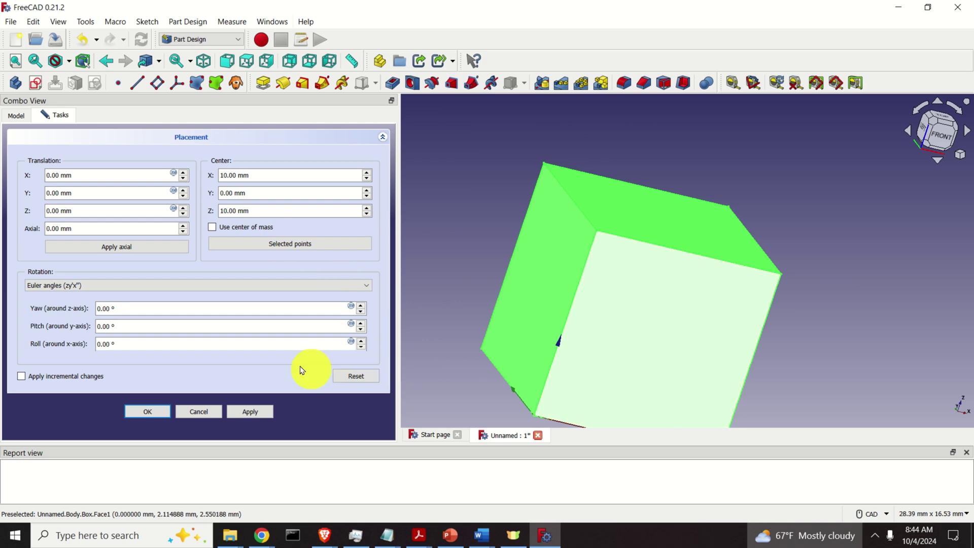
{"action": "left_click", "coordinate": [363, 306]}
{"action": "left_click", "coordinate": [363, 307]}
{"action": "left_click", "coordinate": [363, 306]}
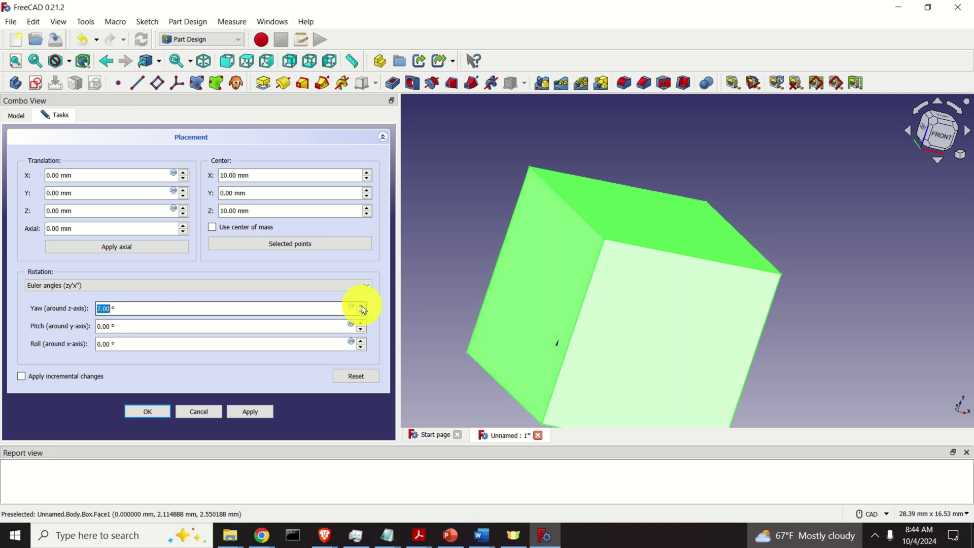
{"action": "left_click", "coordinate": [363, 306]}
{"action": "left_click", "coordinate": [363, 307]}
{"action": "left_click", "coordinate": [363, 306]}
{"action": "left_click", "coordinate": [363, 306]}
Rotate the body in the opposite direction about the chosen corner by lowering the yaw angle to -13°.
{"action": "left_click", "coordinate": [363, 312]}
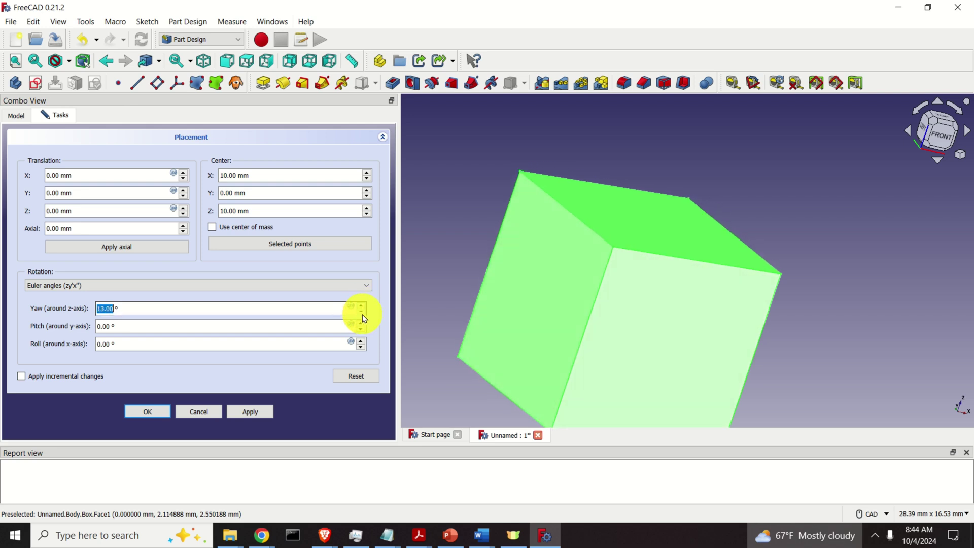
{"action": "left_click", "coordinate": [364, 312]}
{"action": "scroll", "coordinate": [363, 314], "scroll_direction": "down", "scroll_amount": 13}
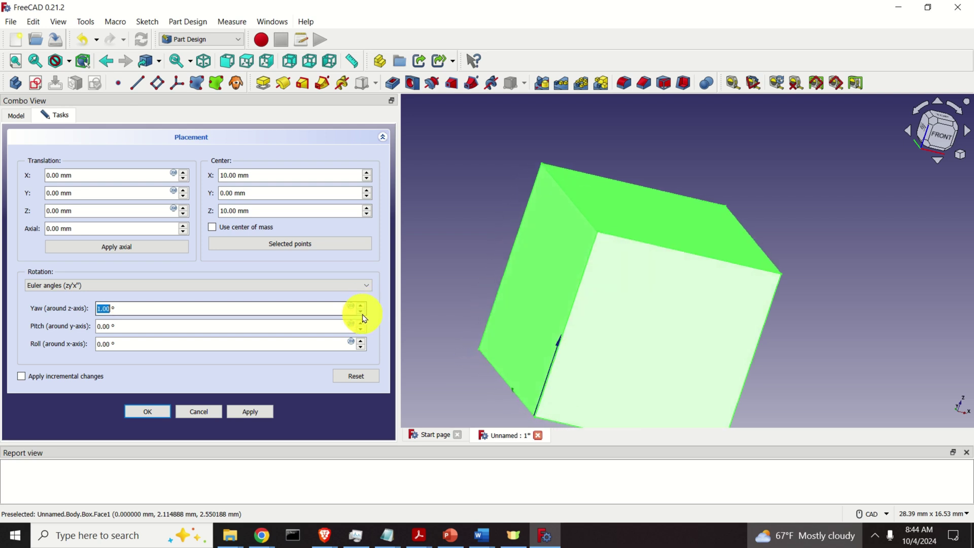
{"action": "scroll", "coordinate": [363, 318], "scroll_direction": "down", "scroll_amount": 11}
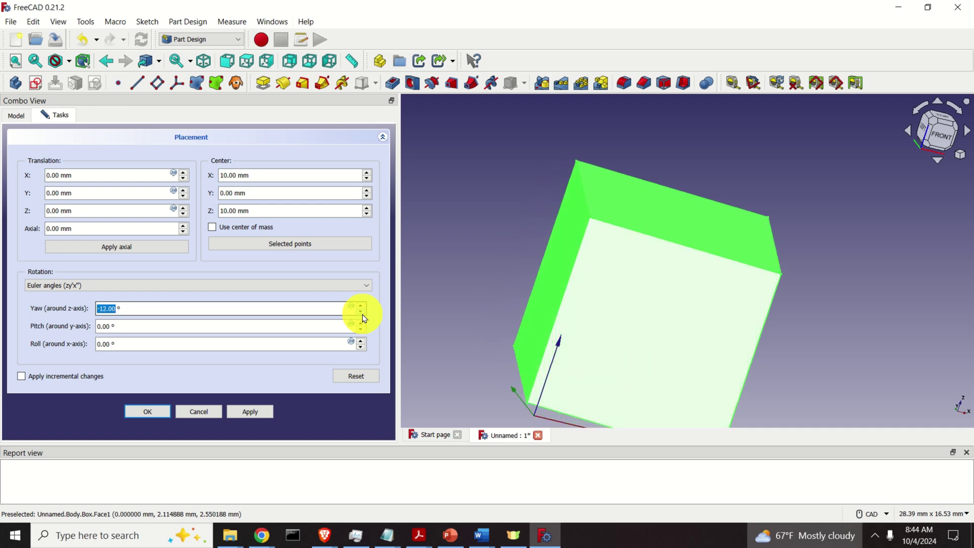
{"action": "scroll", "coordinate": [798, 255], "scroll_direction": "up", "scroll_amount": 2}
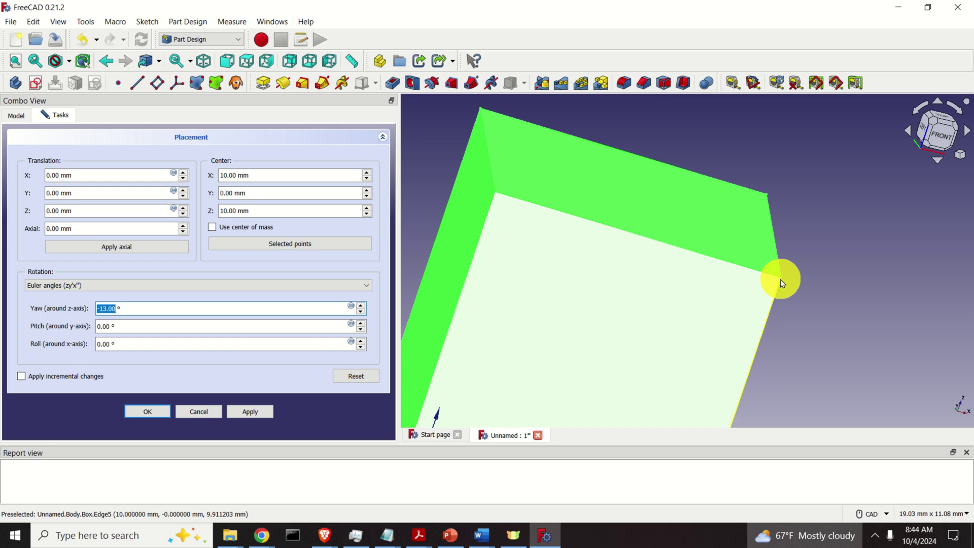
Rotate the body about the chosen corner with yaw -29°, pitch -17° and roll 20°.
{"action": "left_click_drag", "start_coordinate": [363, 308], "coordinate": [362, 344]}
{"action": "left_click", "coordinate": [362, 343]}
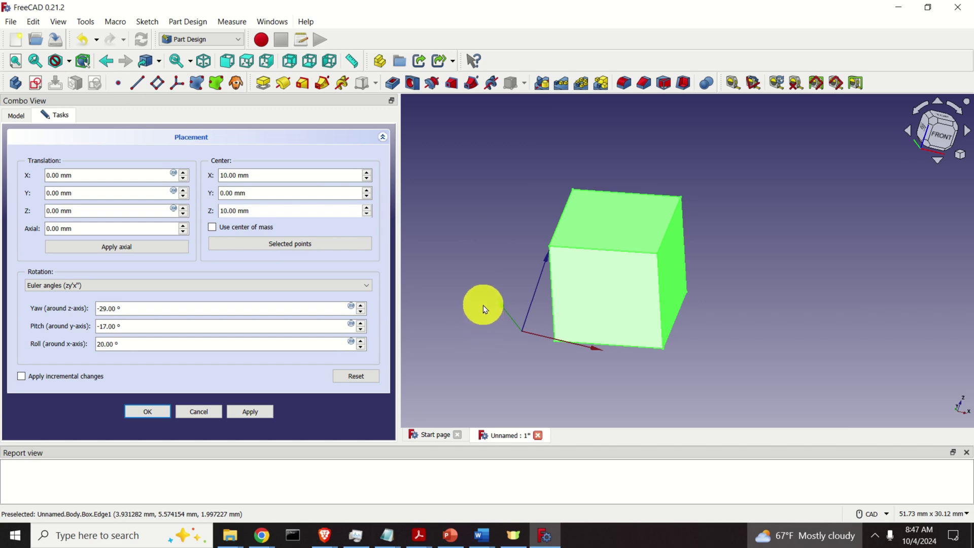
Reset the body's placement, including its rotation angles and center point, and clear the body's selection.
{"action": "left_click", "coordinate": [357, 377]}
{"action": "scroll", "coordinate": [508, 313], "scroll_direction": "up", "scroll_amount": 3}
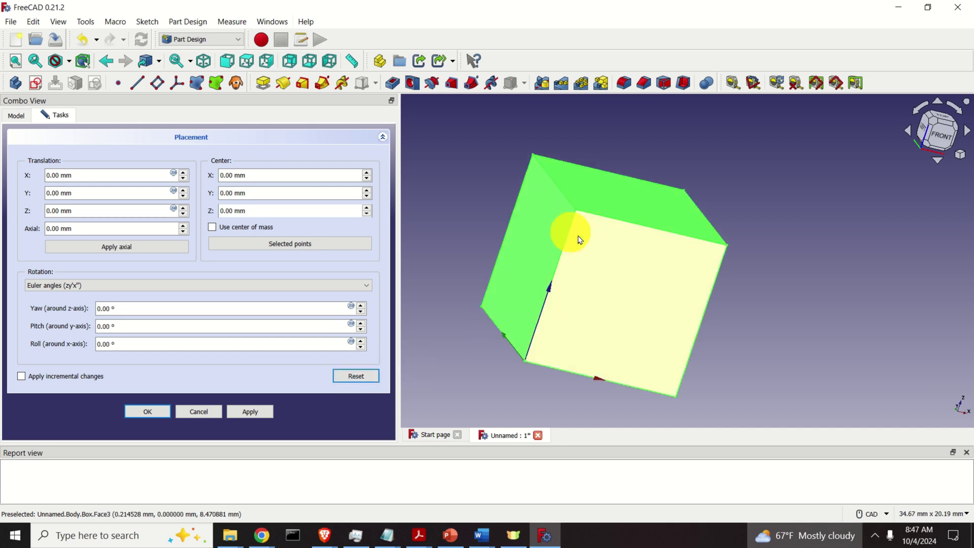
{"action": "left_click", "coordinate": [860, 287]}
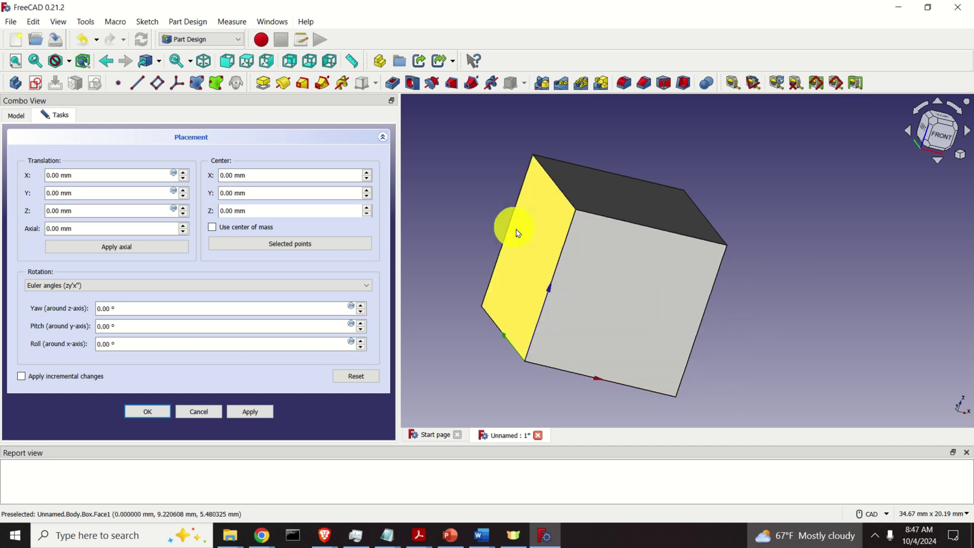
{"action": "scroll", "coordinate": [577, 212], "scroll_direction": "up", "scroll_amount": 2}
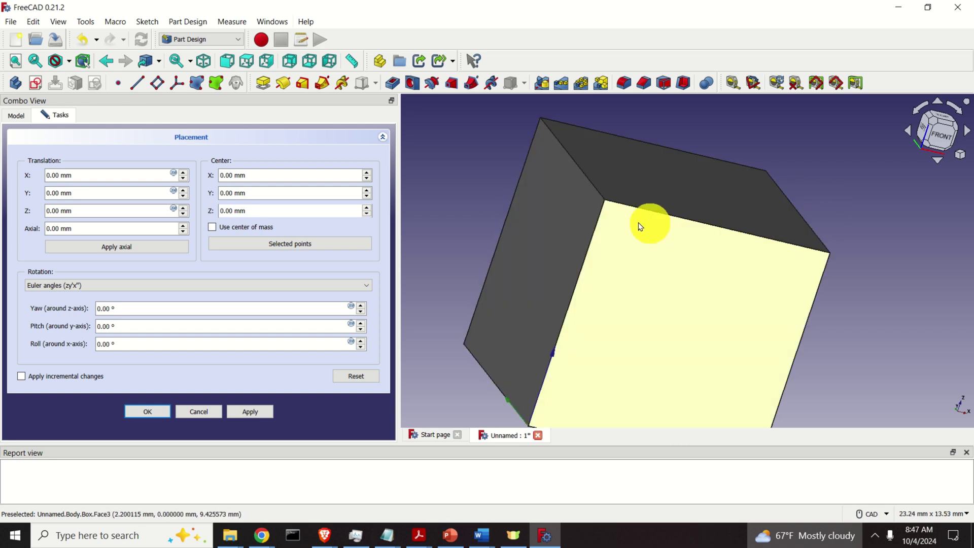
Define the rotation axis and center from two diagonally opposite front-face corners, (0, 0, 10) and (10, 0, 0) mm.
{"action": "scroll", "coordinate": [594, 217], "scroll_direction": "up", "scroll_amount": 2}
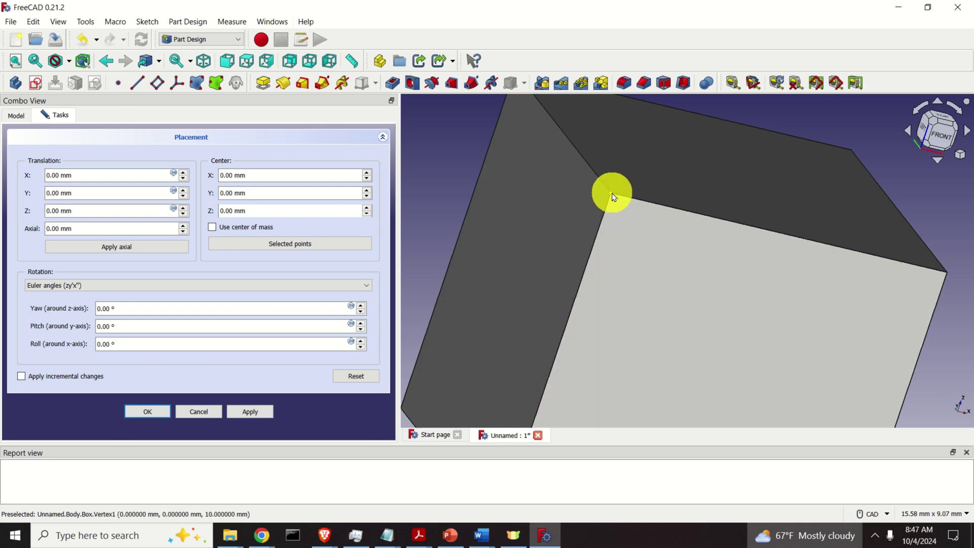
{"action": "scroll", "coordinate": [796, 280], "scroll_direction": "down", "scroll_amount": 3}
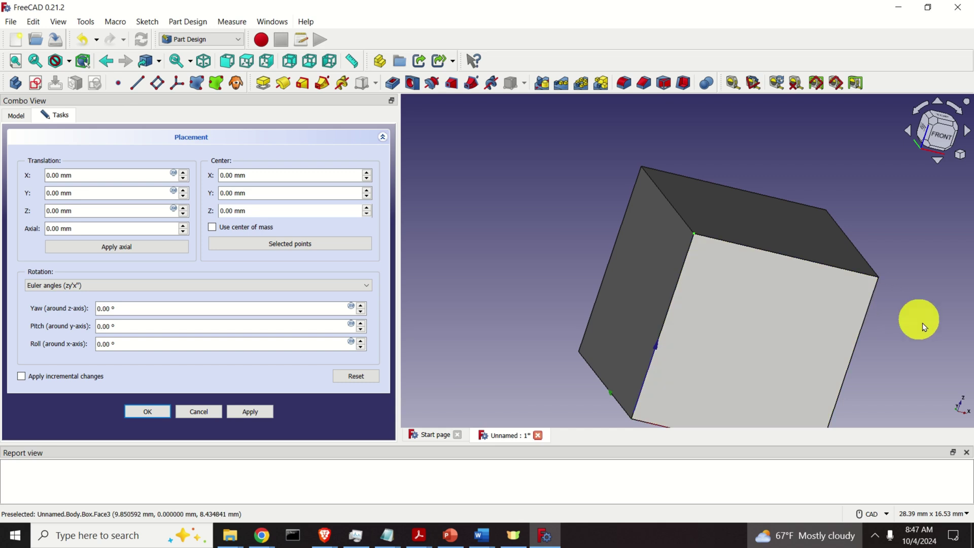
{"action": "middle_click_drag", "start_coordinate": [925, 320], "coordinate": [743, 270]}
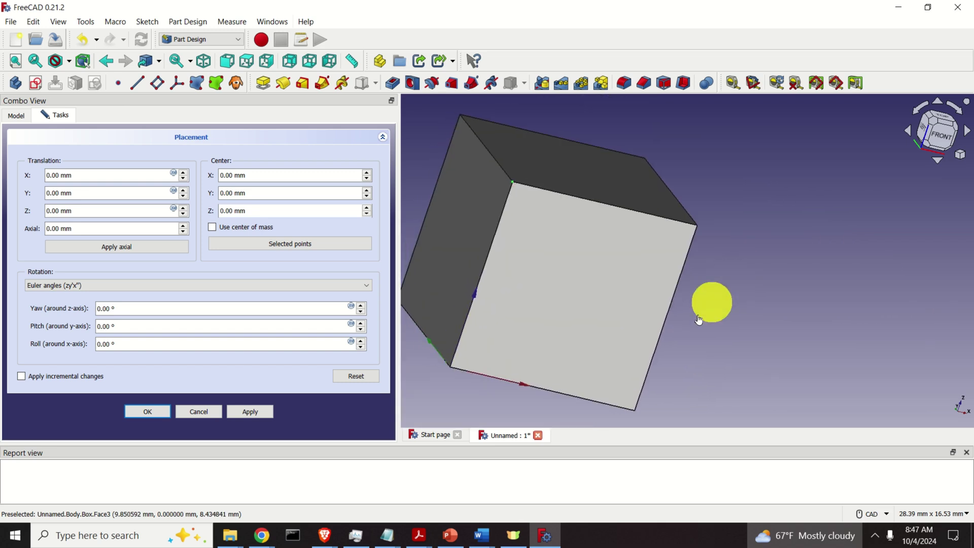
{"action": "scroll", "coordinate": [635, 412], "scroll_direction": "up", "scroll_amount": 2}
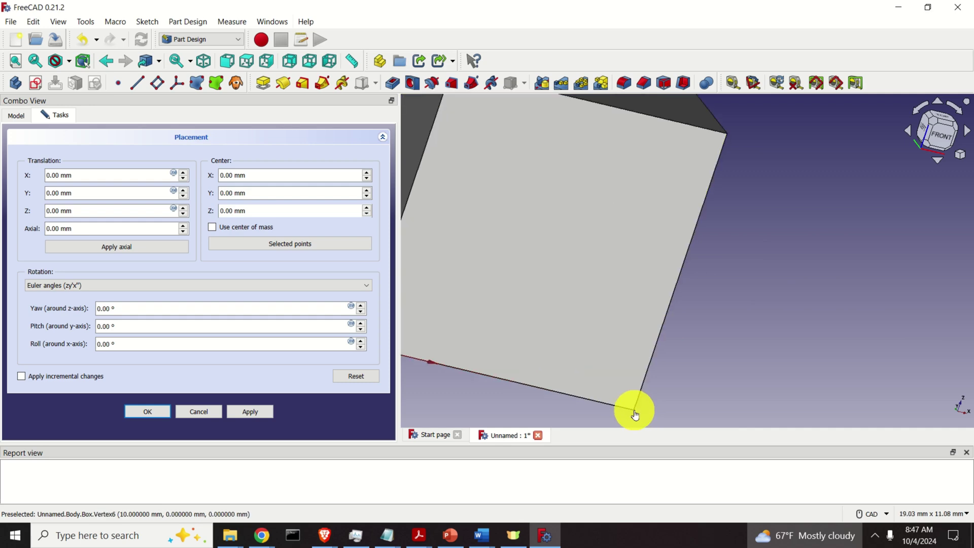
{"action": "scroll", "coordinate": [635, 417], "scroll_direction": "up", "scroll_amount": 1}
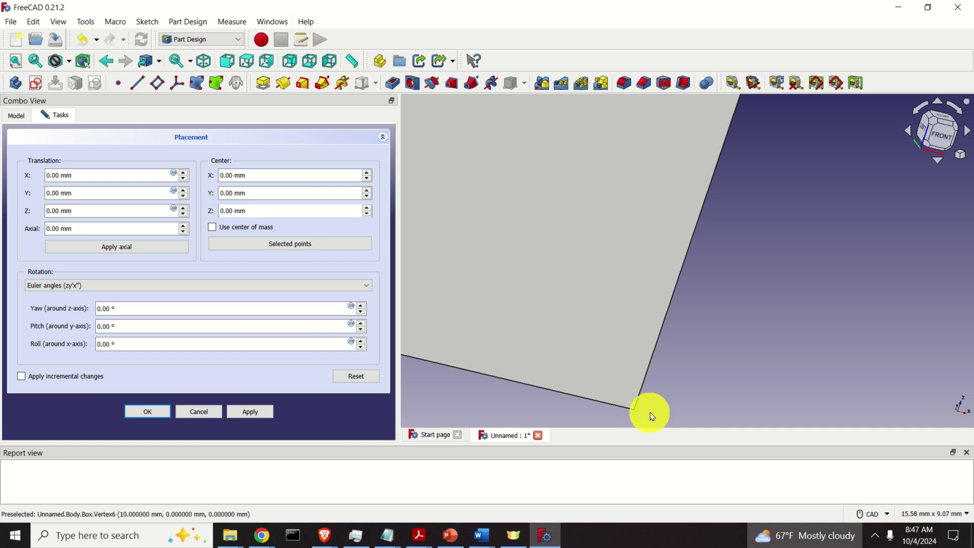
{"action": "scroll", "coordinate": [679, 395], "scroll_direction": "down", "scroll_amount": 3}
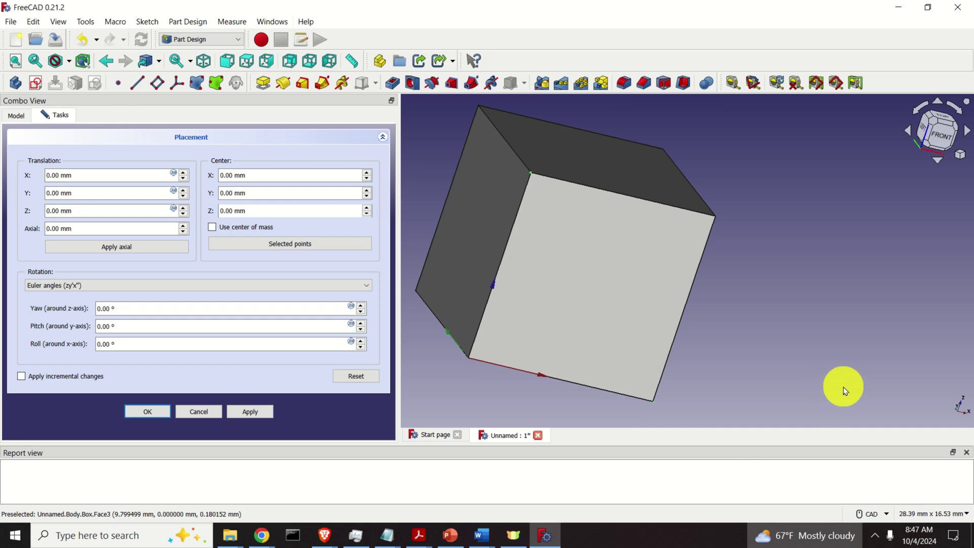
{"action": "left_click", "coordinate": [308, 244]}
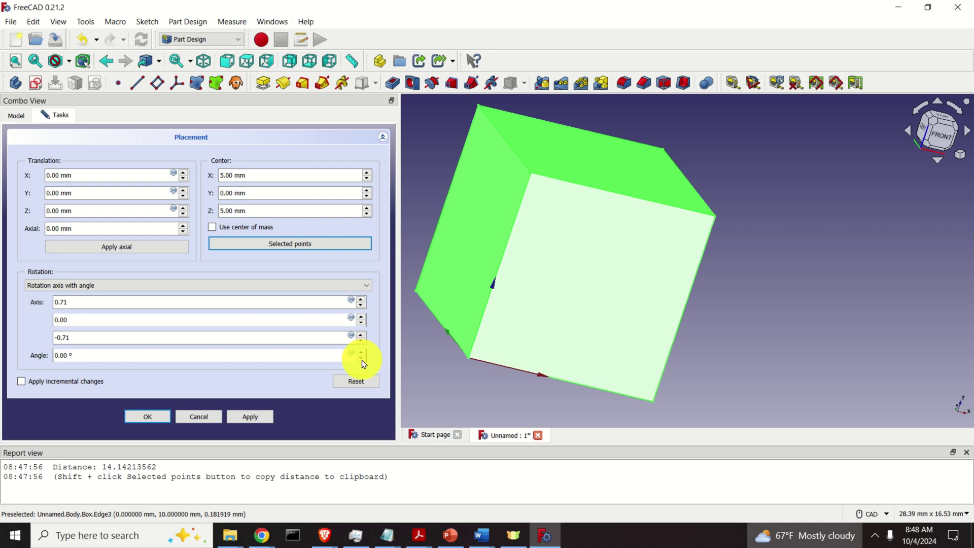
Rotate the body about the front-face diagonal by lowering the rotation angle to -27°.
{"action": "scroll", "coordinate": [361, 358], "scroll_direction": "down", "scroll_amount": 8}
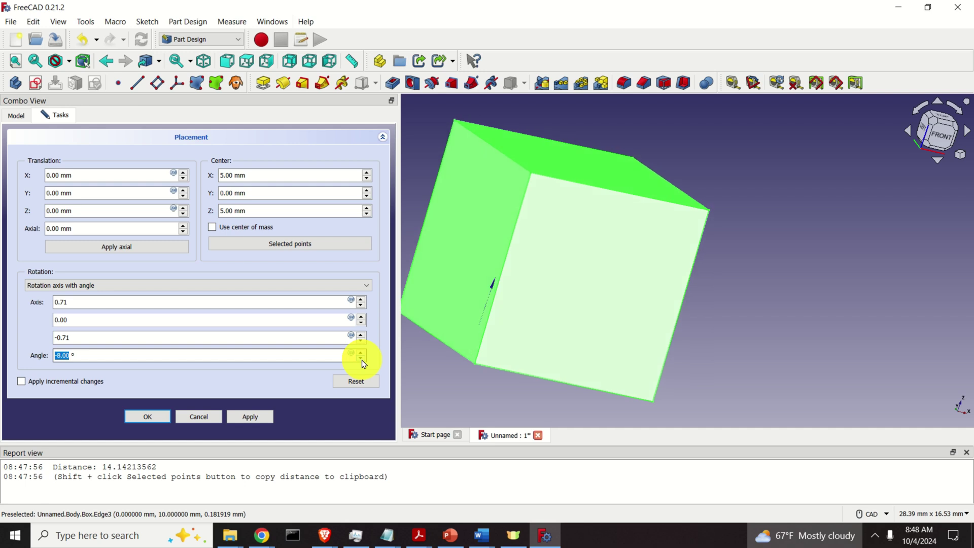
{"action": "scroll", "coordinate": [362, 361], "scroll_direction": "down", "scroll_amount": 13}
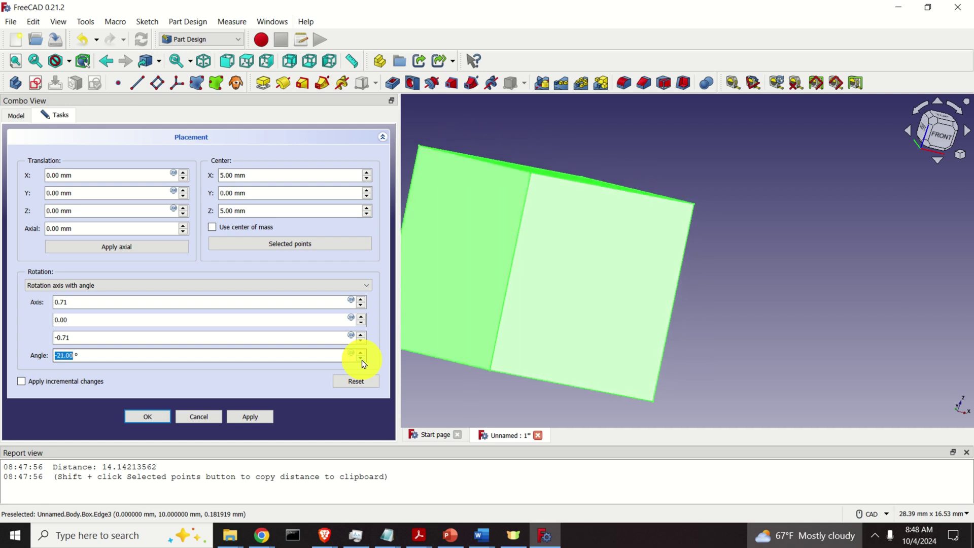
{"action": "scroll", "coordinate": [362, 361], "scroll_direction": "down", "scroll_amount": 6}
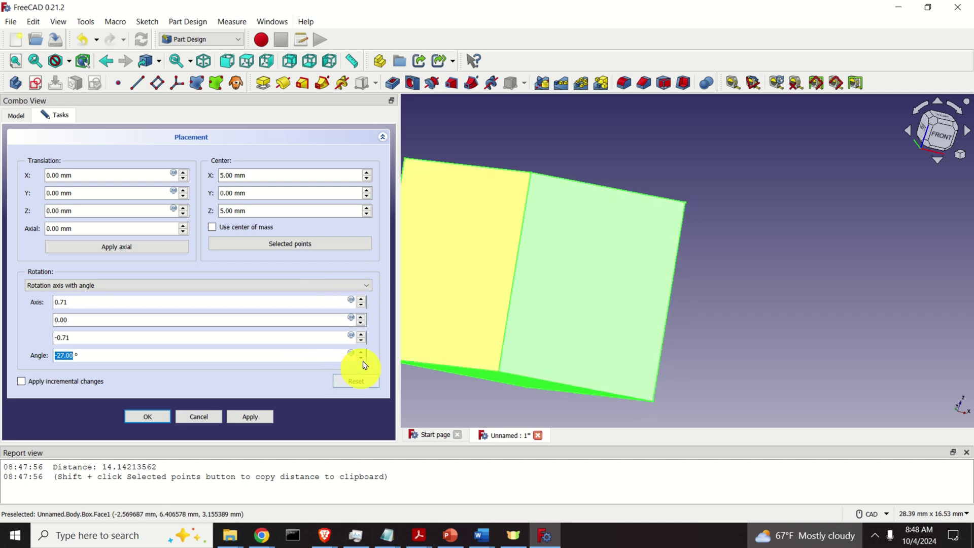
Rotate the body in the opposite direction about the front-face diagonal to 4°, and reset its placement.
{"action": "scroll", "coordinate": [363, 357], "scroll_direction": "down", "scroll_amount": 7}
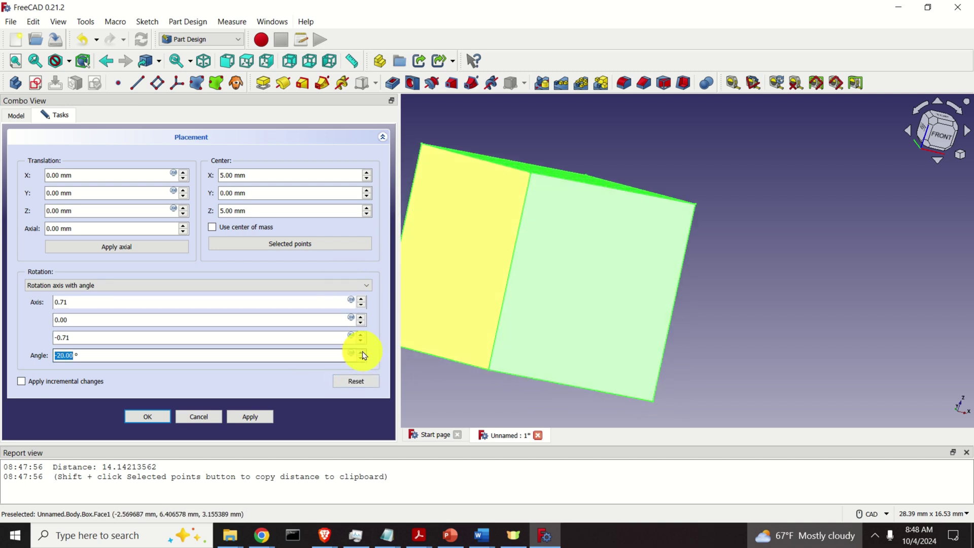
{"action": "scroll", "coordinate": [363, 356], "scroll_direction": "down", "scroll_amount": 13}
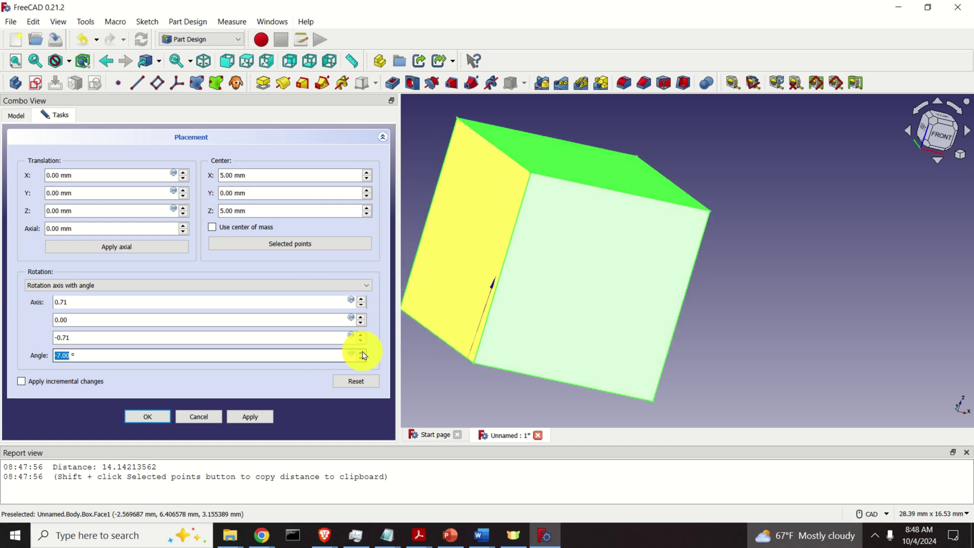
{"action": "scroll", "coordinate": [363, 356], "scroll_direction": "down", "scroll_amount": 3}
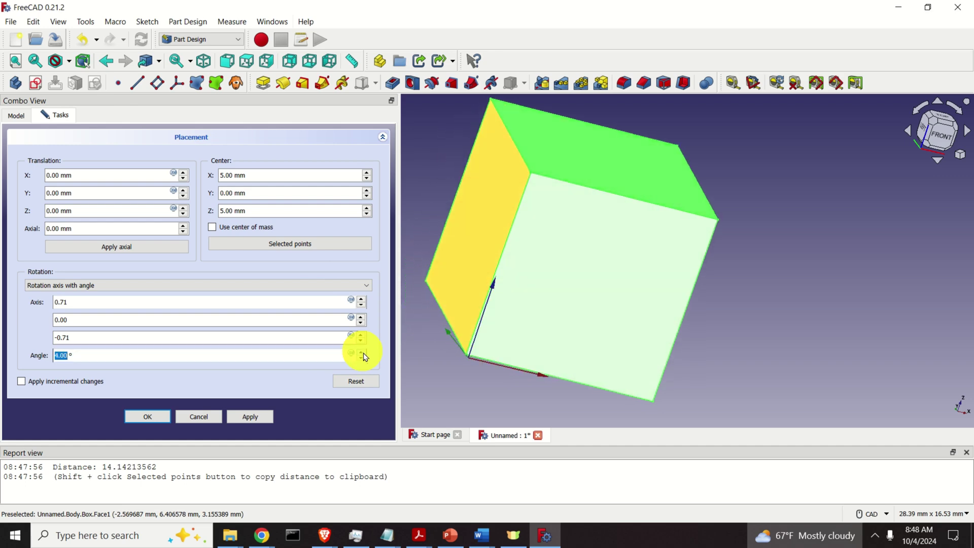
{"action": "left_click", "coordinate": [363, 385]}
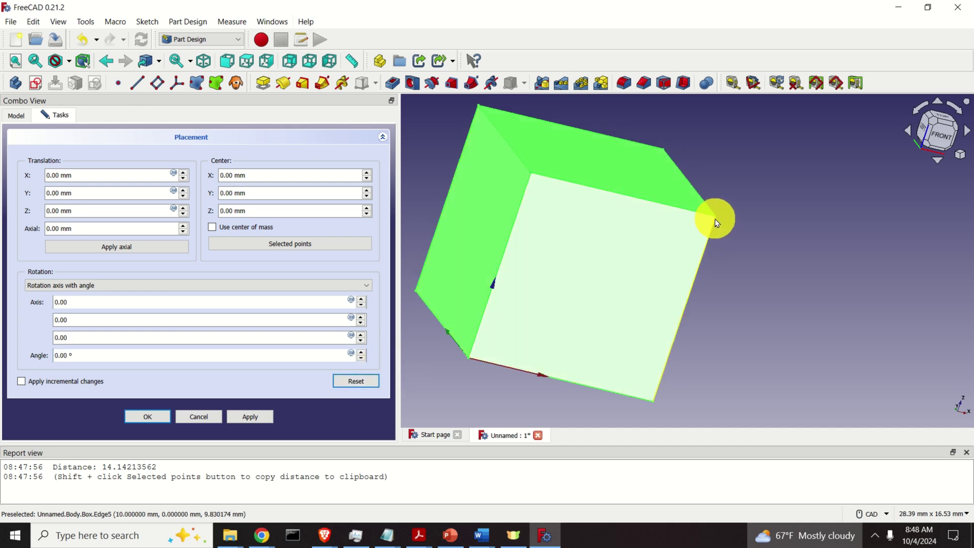
Clear the body's selection and set the rotation axis and center from the endpoints of the front face's upright edge at X = 10 mm.
{"action": "scroll", "coordinate": [702, 283], "scroll_direction": "up", "scroll_amount": 5}
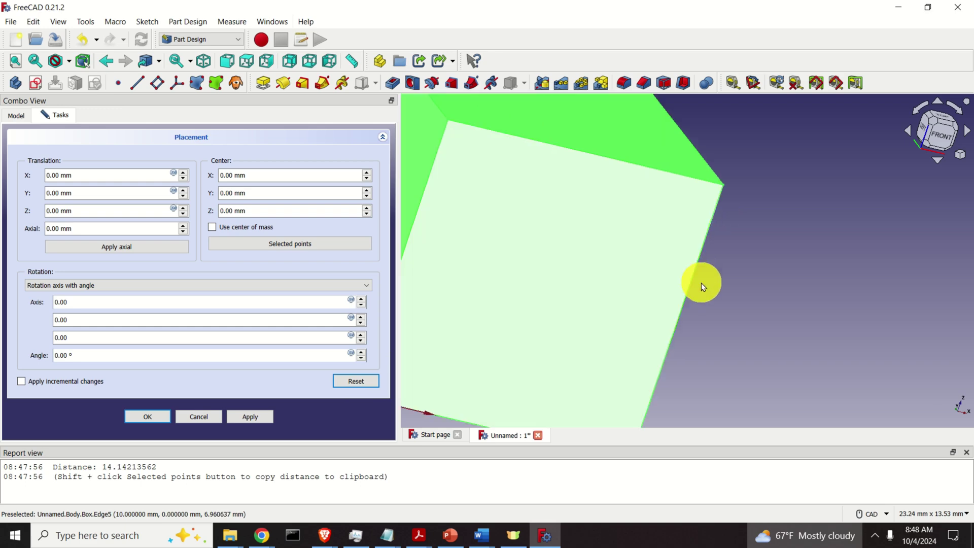
{"action": "scroll", "coordinate": [729, 172], "scroll_direction": "down", "scroll_amount": 3}
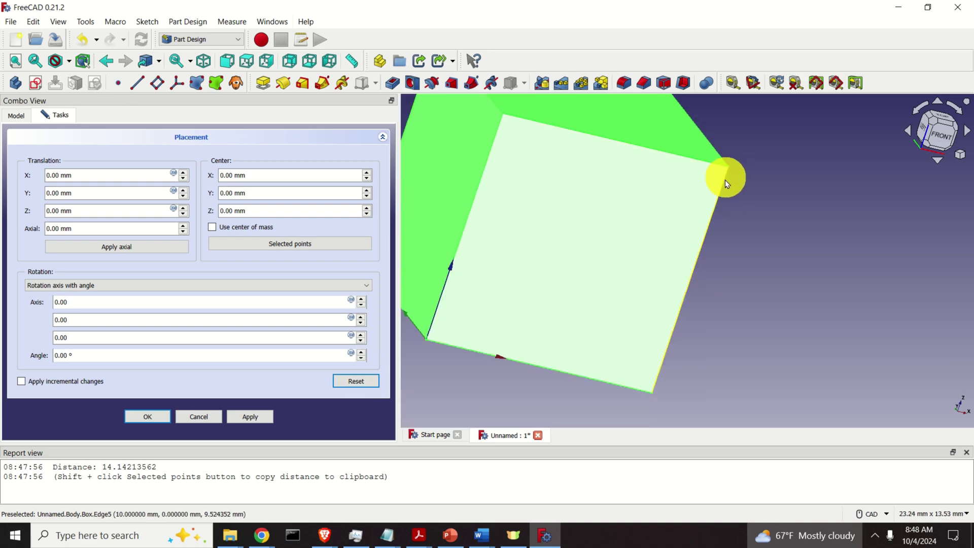
{"action": "left_click", "coordinate": [691, 322]}
{"action": "scroll", "coordinate": [778, 299], "scroll_direction": "up", "scroll_amount": 2}
{"action": "scroll", "coordinate": [754, 150], "scroll_direction": "up", "scroll_amount": 2}
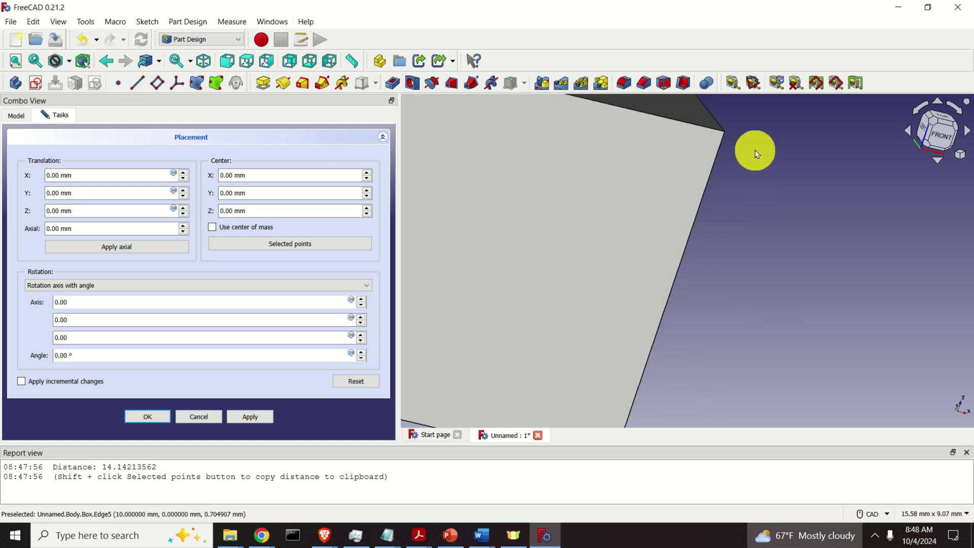
{"action": "left_click", "coordinate": [718, 129]}
{"action": "scroll", "coordinate": [758, 202], "scroll_direction": "down", "scroll_amount": 3}
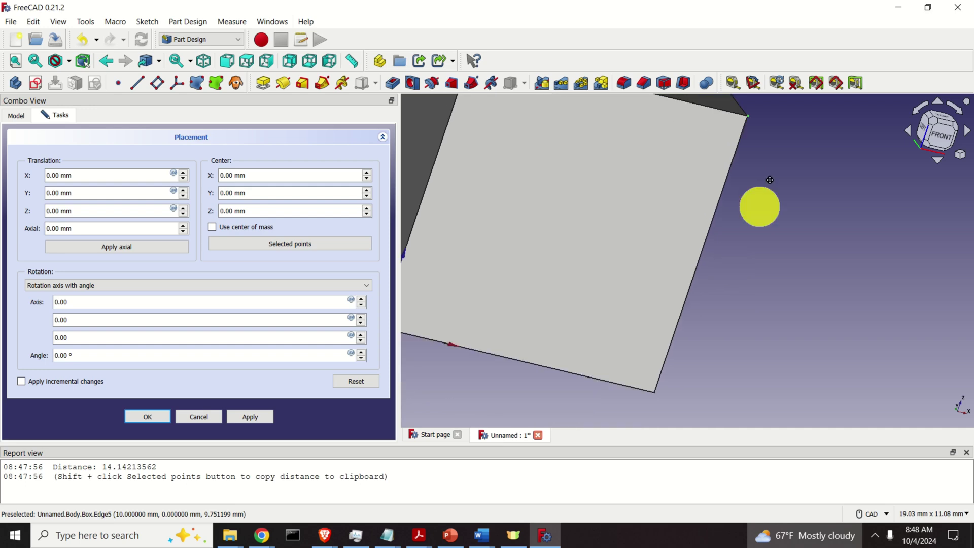
{"action": "scroll", "coordinate": [691, 355], "scroll_direction": "up", "scroll_amount": 3}
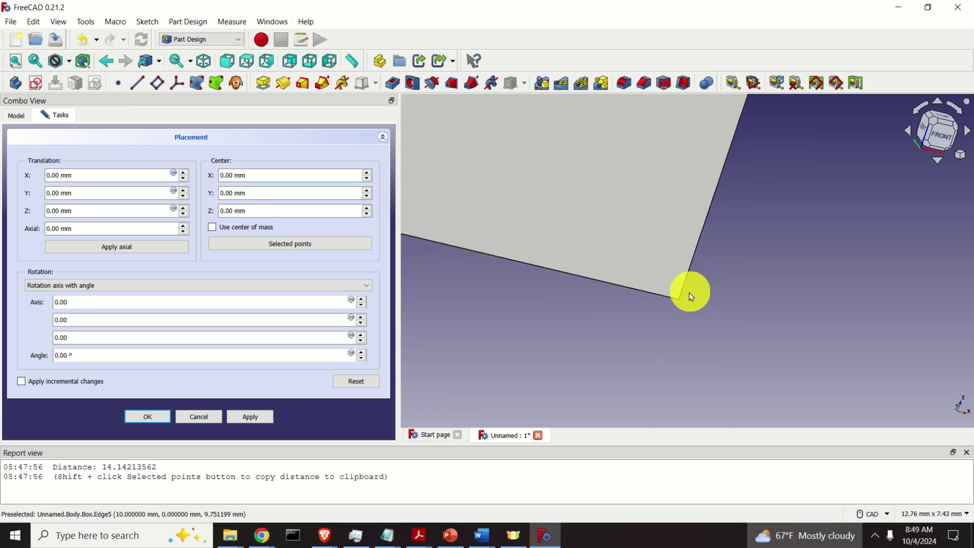
{"action": "left_click", "coordinate": [680, 300]}
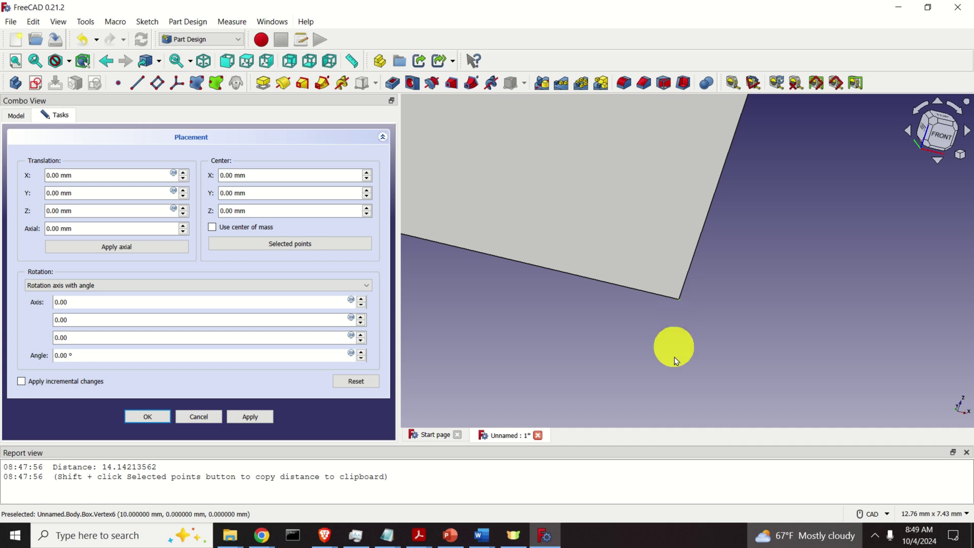
{"action": "left_click", "coordinate": [295, 256]}
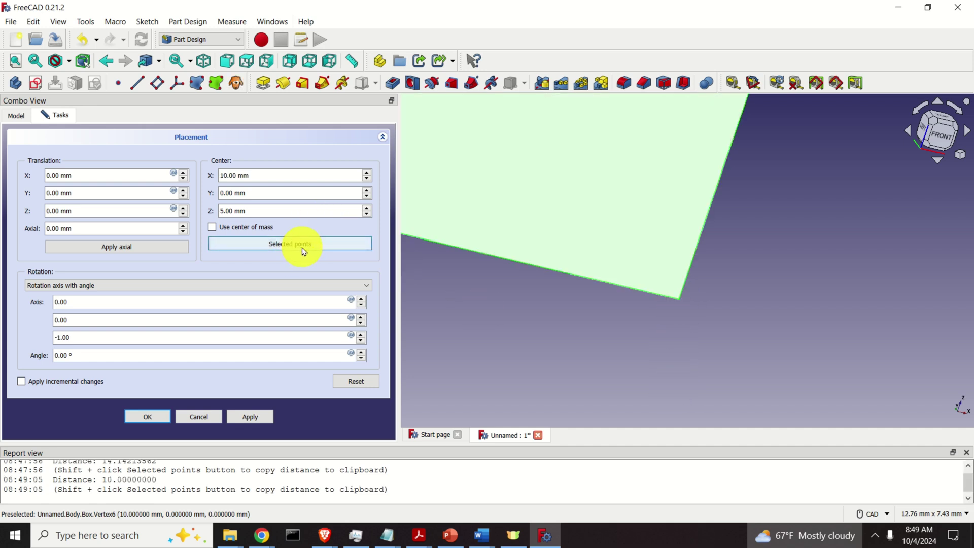
Rotate the body about the chosen upright edge by raising the angle to 27°, and reset its placement.
{"action": "scroll", "coordinate": [522, 370], "scroll_direction": "down", "scroll_amount": 3}
{"action": "scroll", "coordinate": [523, 371], "scroll_direction": "down", "scroll_amount": 1}
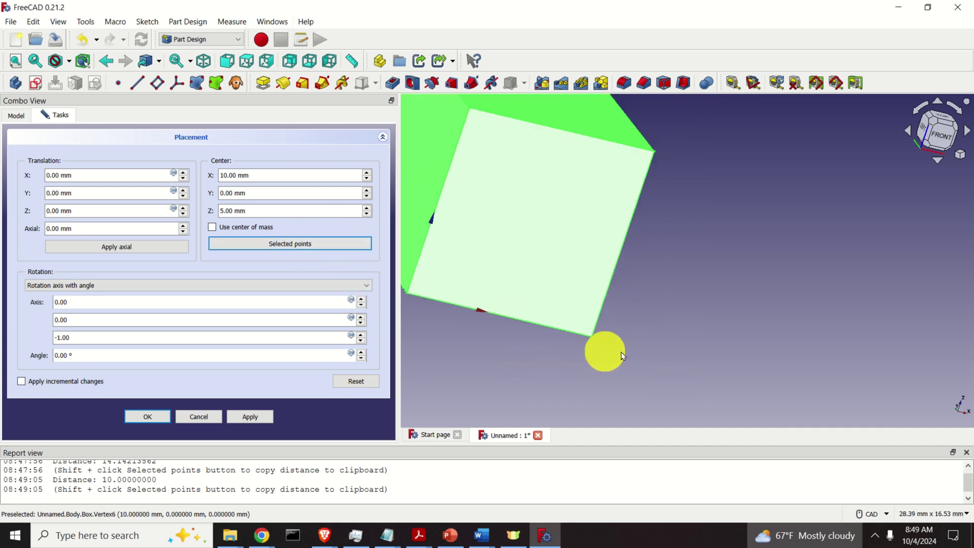
{"action": "left_click", "coordinate": [363, 353]}
{"action": "left_click", "coordinate": [363, 353]}
{"action": "left_click", "coordinate": [363, 354]}
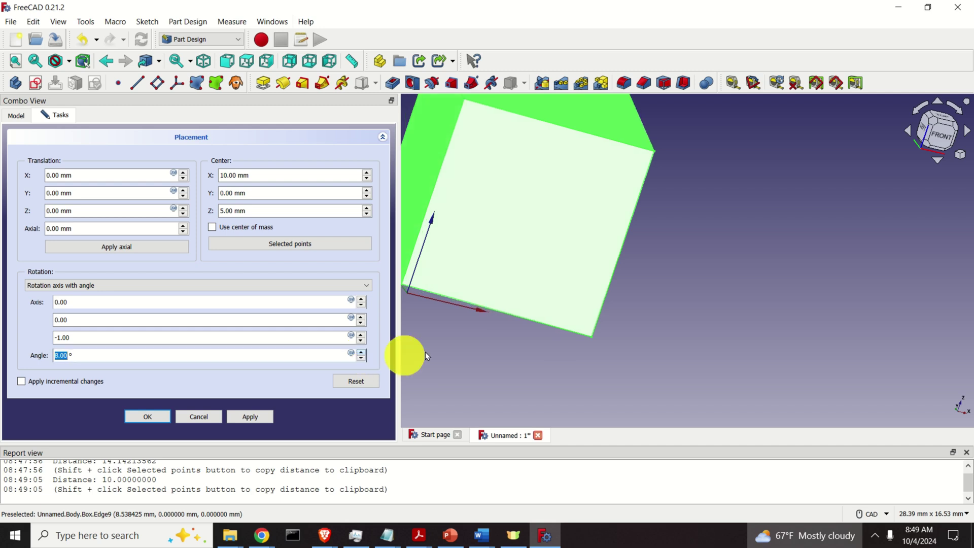
{"action": "scroll", "coordinate": [527, 332], "scroll_direction": "down", "scroll_amount": 3}
{"action": "left_click", "coordinate": [363, 353]}
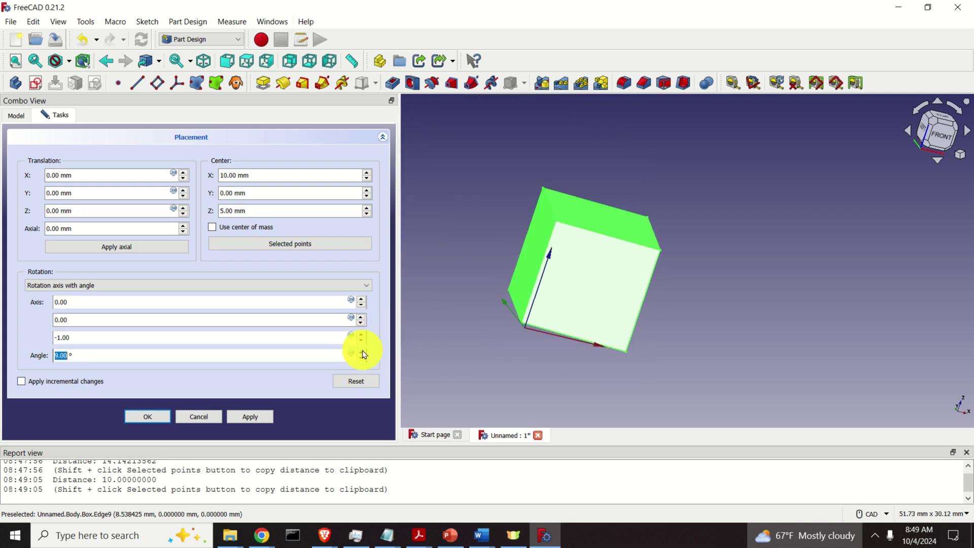
{"action": "left_click", "coordinate": [363, 354]}
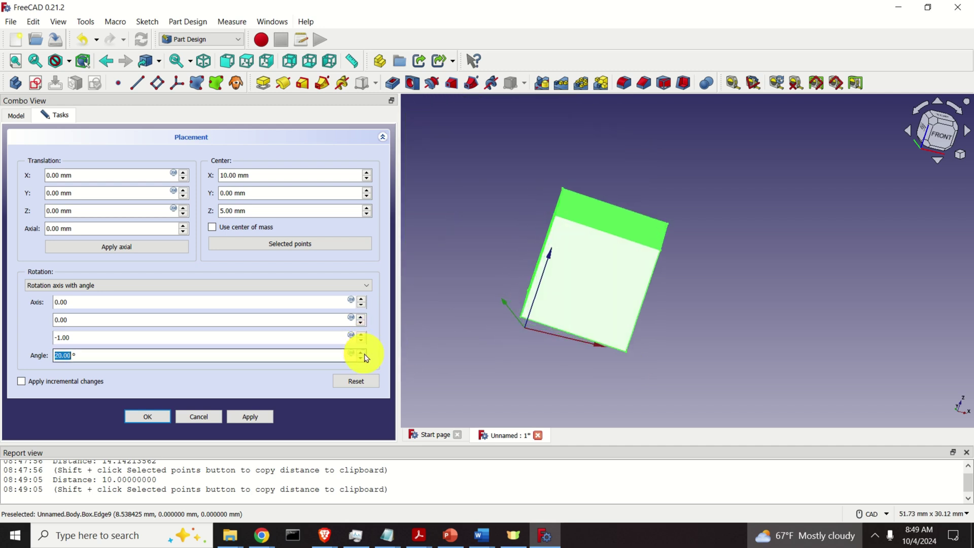
{"action": "left_click", "coordinate": [363, 354]}
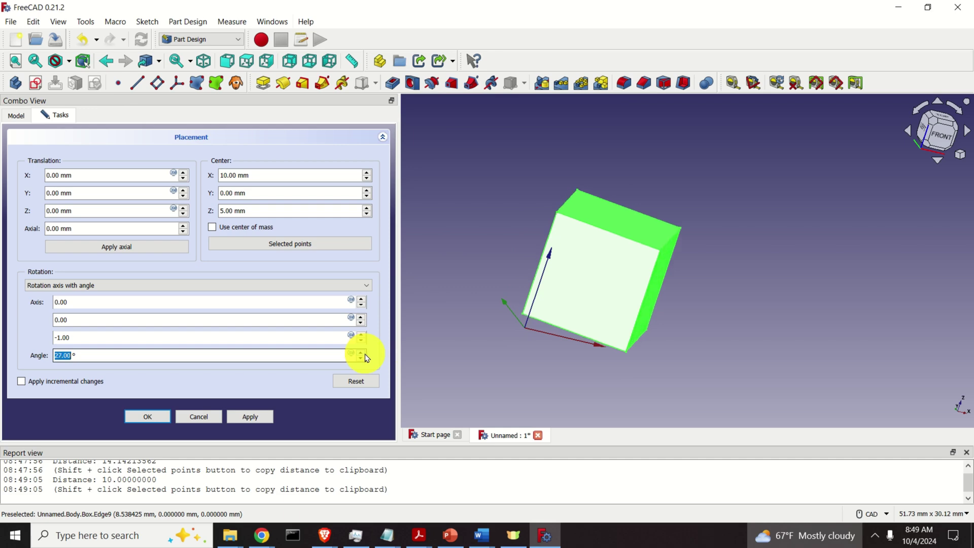
{"action": "left_click", "coordinate": [367, 390]}
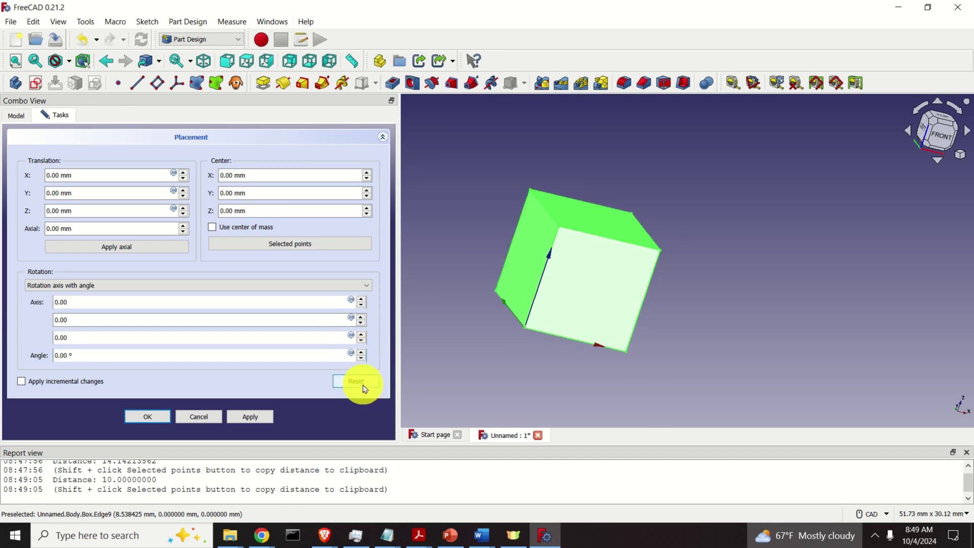
Clear the body's selection and set the rotation axis and center from the opposite box corners (10, 0, 10) and (0, 10, 0) mm.
{"action": "left_click", "coordinate": [495, 352]}
{"action": "scroll", "coordinate": [704, 279], "scroll_direction": "up", "scroll_amount": 2}
{"action": "middle_click_drag", "start_coordinate": [705, 282], "coordinate": [865, 259]}
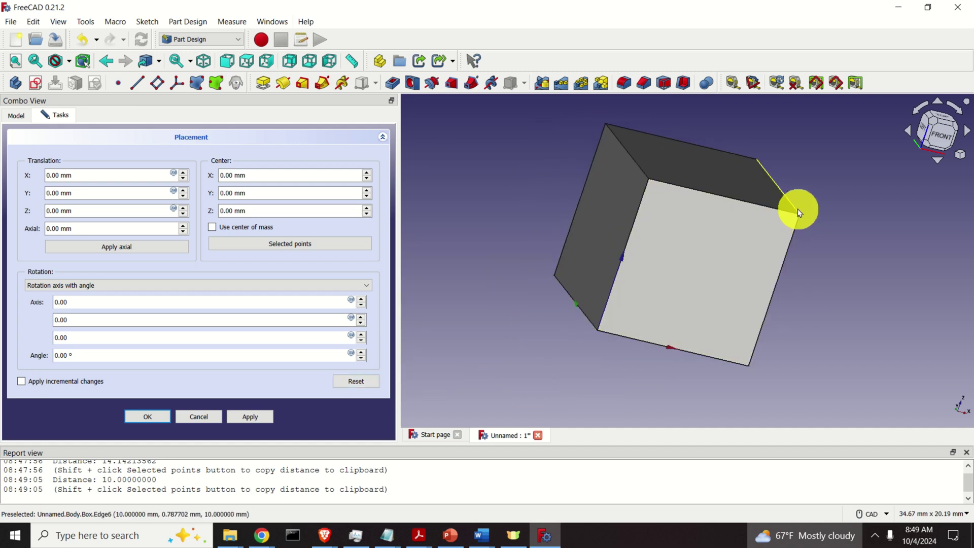
{"action": "scroll", "coordinate": [798, 210], "scroll_direction": "up", "scroll_amount": 2}
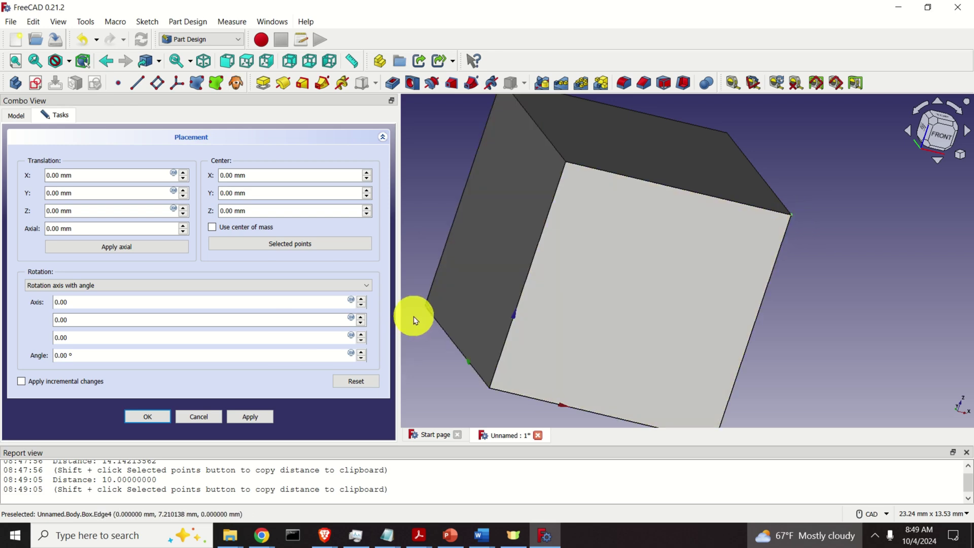
{"action": "scroll", "coordinate": [428, 311], "scroll_direction": "up", "scroll_amount": 4}
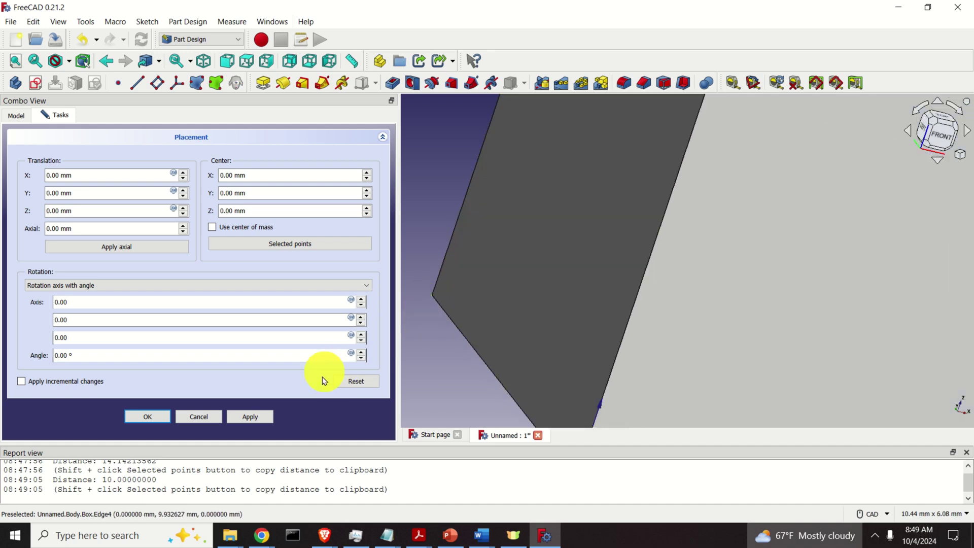
{"action": "left_click", "coordinate": [319, 243]}
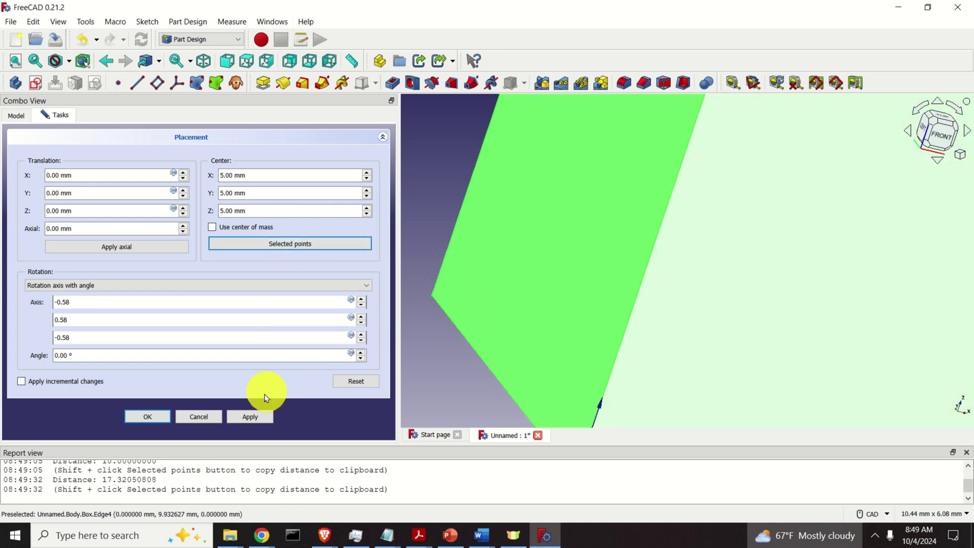
Rotate the body about the box's space diagonal, first to -4° and finally up to 24°.
{"action": "scroll", "coordinate": [345, 356], "scroll_direction": "down", "scroll_amount": 4}
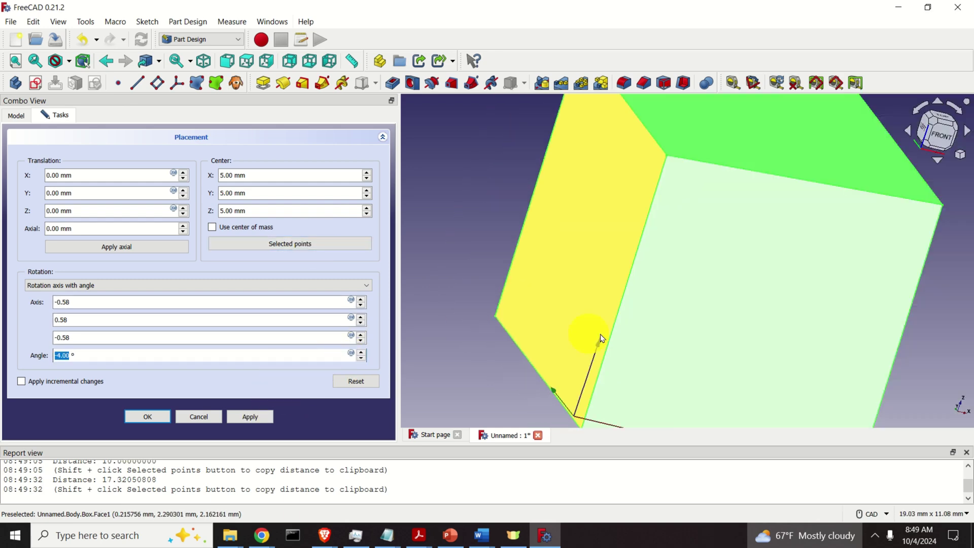
{"action": "scroll", "coordinate": [602, 338], "scroll_direction": "down", "scroll_amount": 4}
{"action": "scroll", "coordinate": [361, 356], "scroll_direction": "up", "scroll_amount": 3}
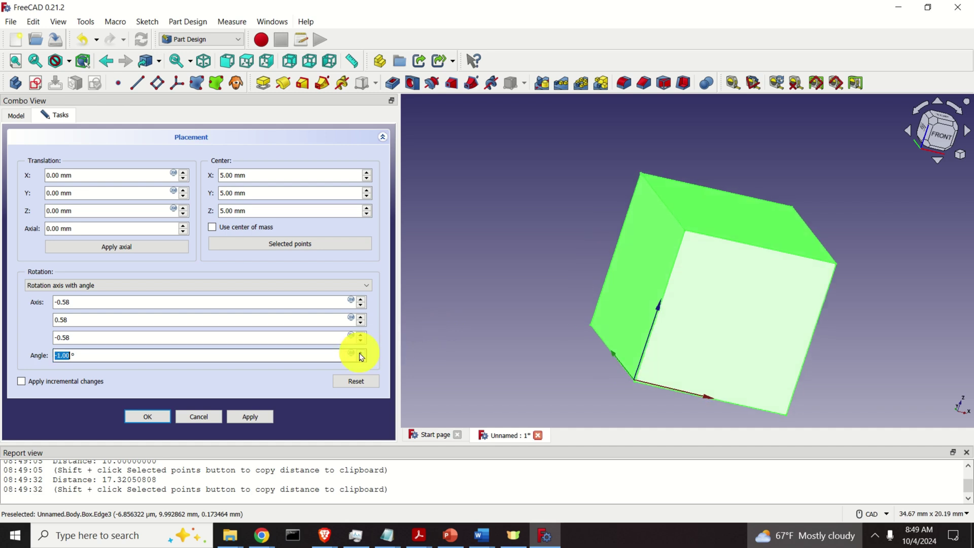
{"action": "scroll", "coordinate": [361, 356], "scroll_direction": "up", "scroll_amount": 12}
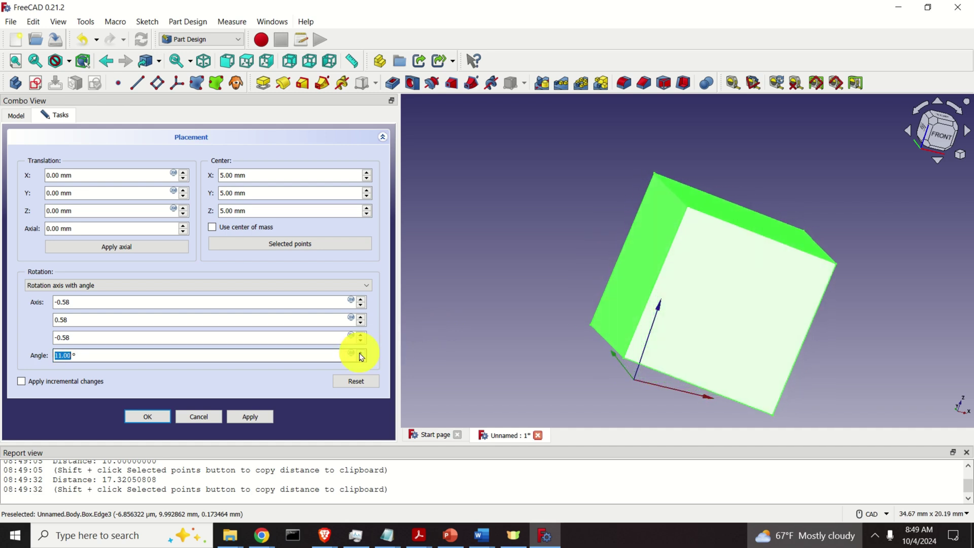
{"action": "scroll", "coordinate": [362, 356], "scroll_direction": "up", "scroll_amount": 13}
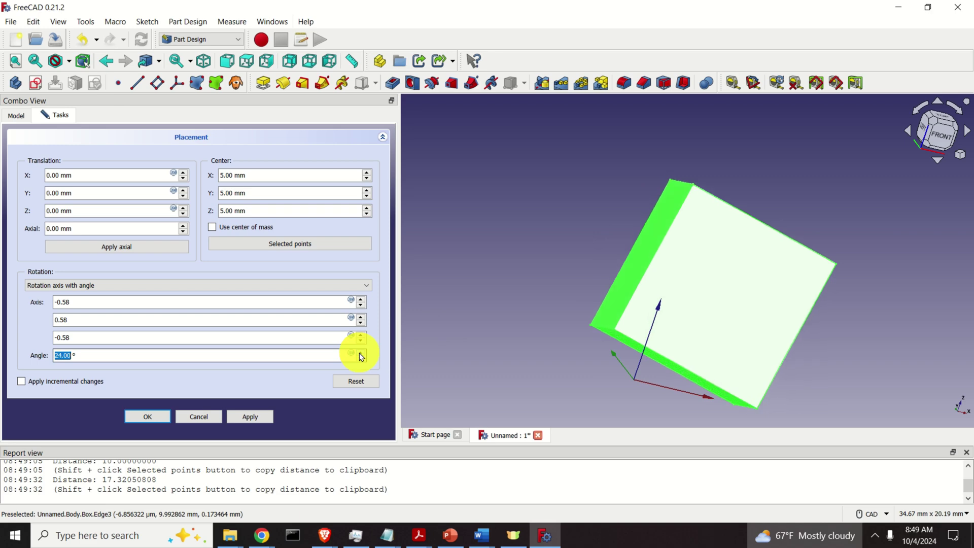
Continue rotating the body about the box's space diagonal by raising the angle past 37°.
{"action": "scroll", "coordinate": [361, 356], "scroll_direction": "up", "scroll_amount": 13}
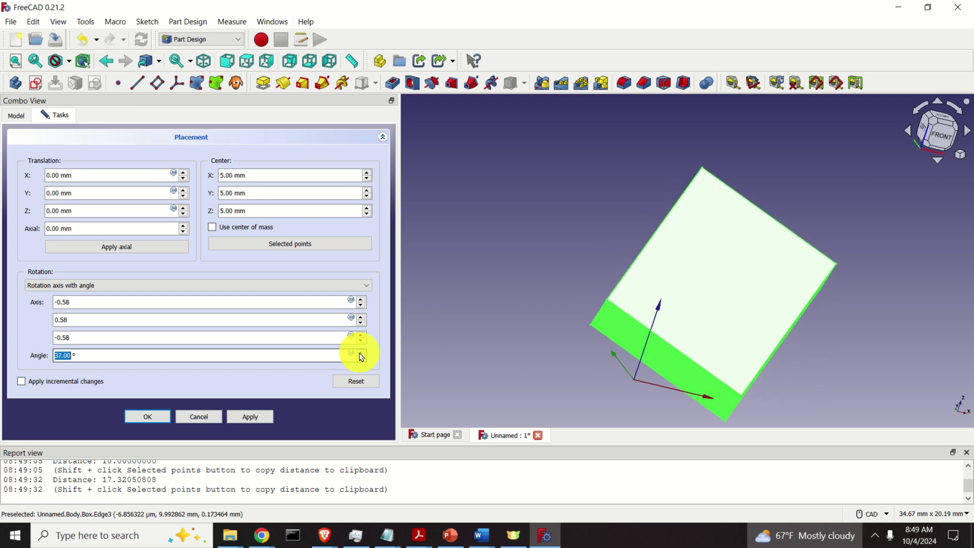
{"action": "scroll", "coordinate": [361, 356], "scroll_direction": "up", "scroll_amount": 8}
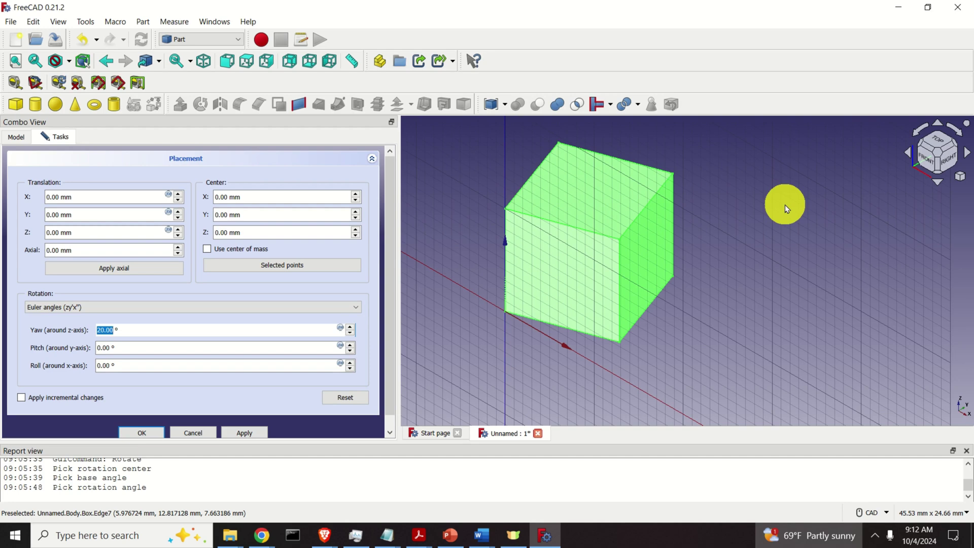
Reset the body's placement to zero and accept it.
{"action": "left_click", "coordinate": [354, 404]}
{"action": "scroll", "coordinate": [339, 401], "scroll_direction": "down", "scroll_amount": 1}
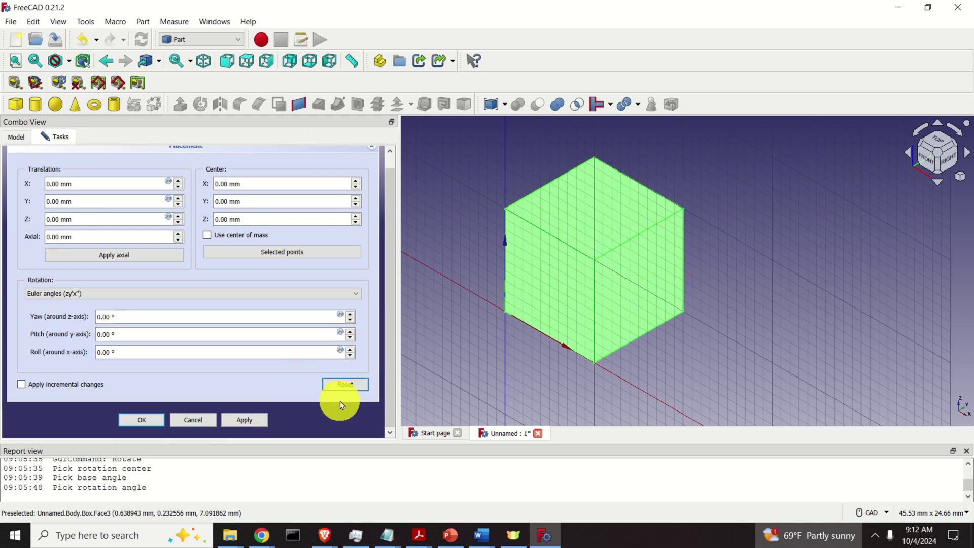
{"action": "left_click", "coordinate": [141, 420]}
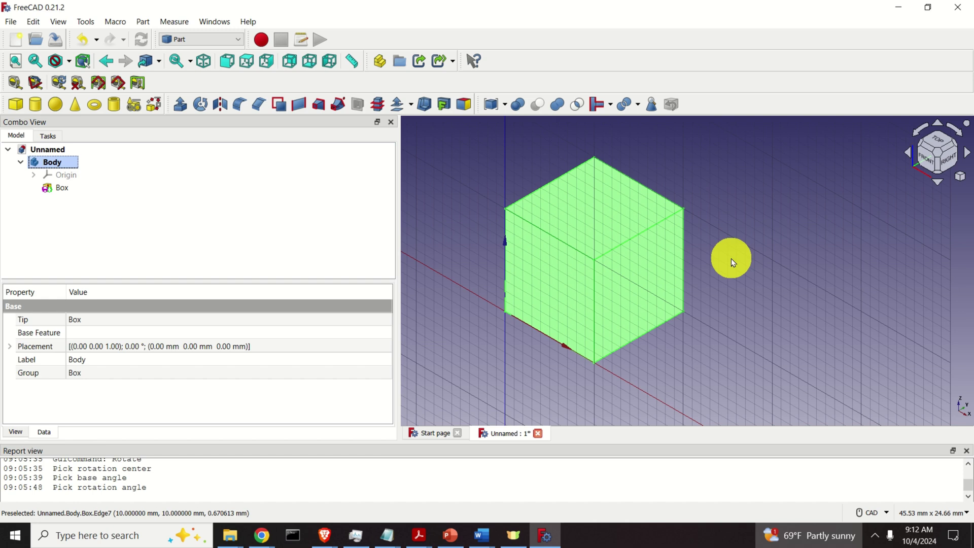
Switch to the Draft workbench and view the selected body from the front.
{"action": "left_click", "coordinate": [237, 39]}
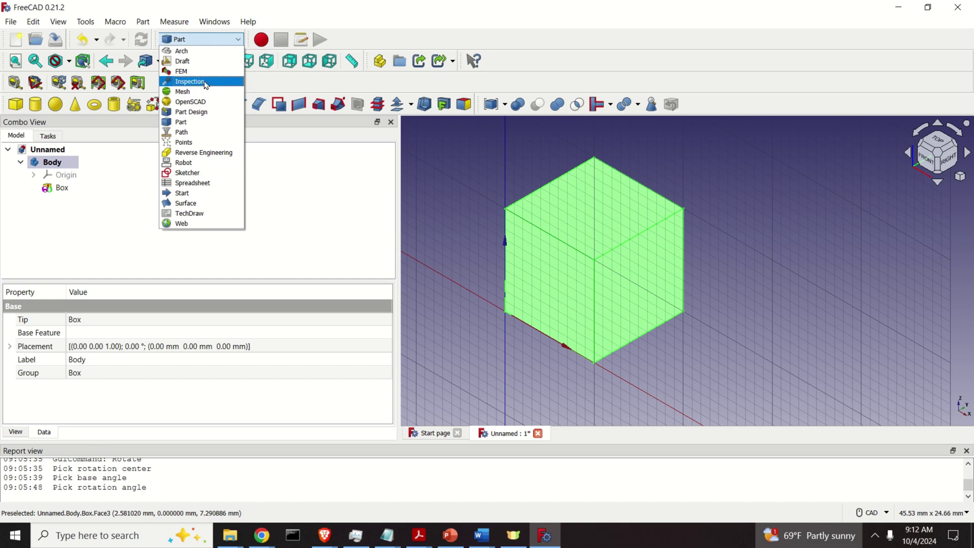
{"action": "left_click", "coordinate": [206, 61]}
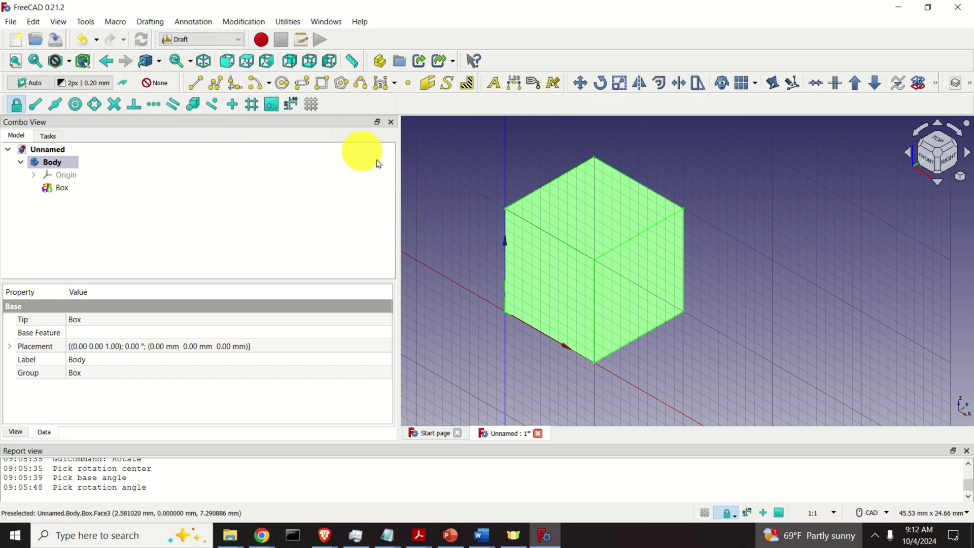
{"action": "left_click", "coordinate": [228, 62]}
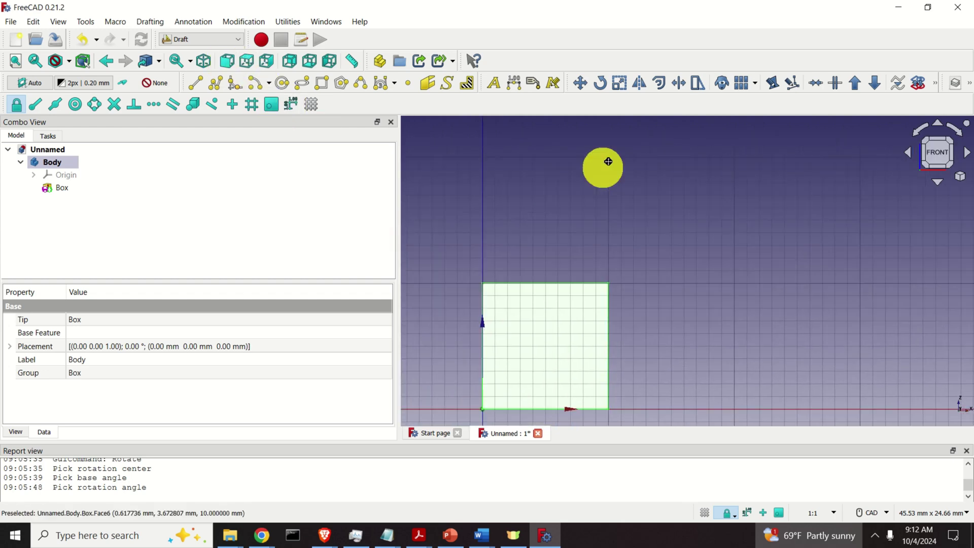
Start a Draft Rotate of the body about its front-face corner at (10, 0, 10) mm with a base angle of 0°.
{"action": "middle_click_drag", "start_coordinate": [714, 353], "coordinate": [769, 279]}
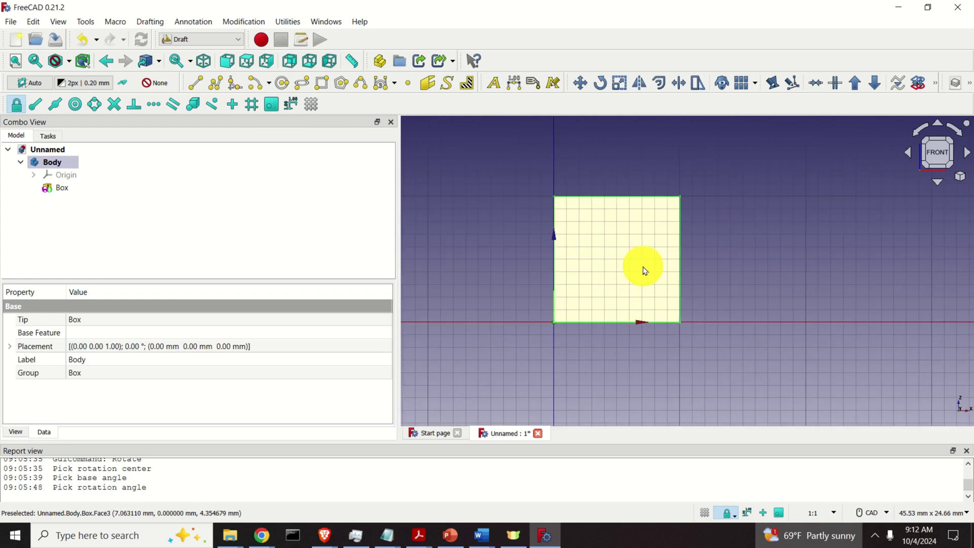
{"action": "scroll", "coordinate": [639, 271], "scroll_direction": "up", "scroll_amount": 1}
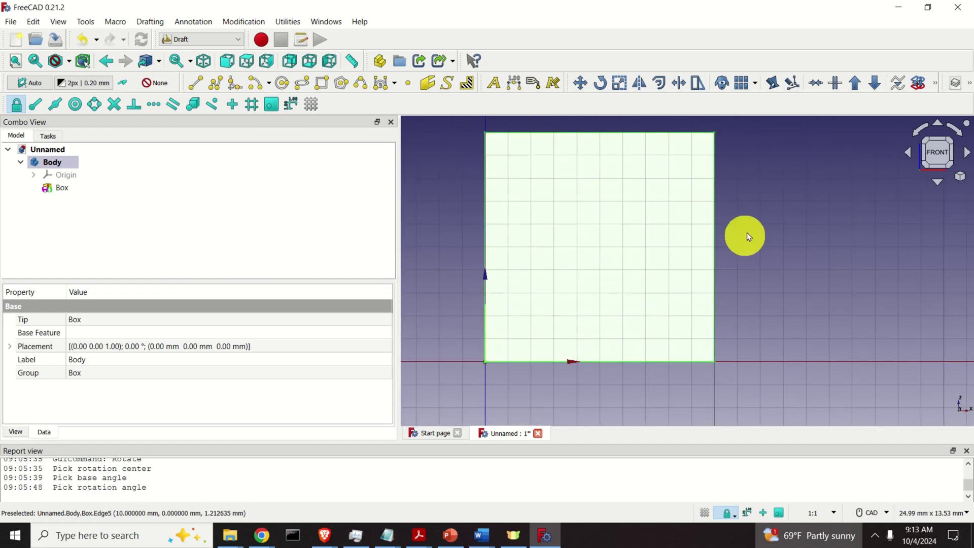
{"action": "scroll", "coordinate": [765, 315], "scroll_direction": "up", "scroll_amount": 1}
{"action": "middle_click_drag", "start_coordinate": [745, 235], "coordinate": [713, 245]}
{"action": "scroll", "coordinate": [695, 241], "scroll_direction": "up", "scroll_amount": 2}
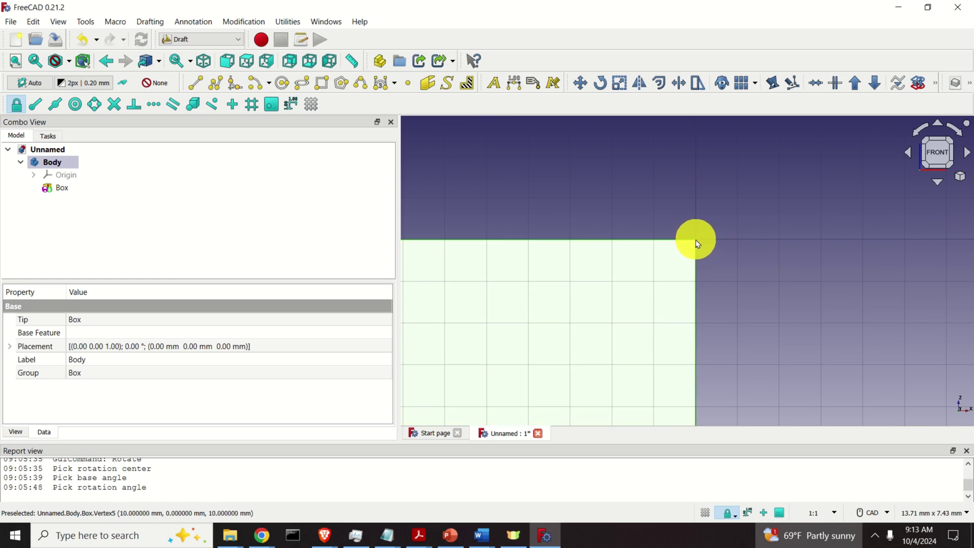
{"action": "left_click", "coordinate": [602, 88]}
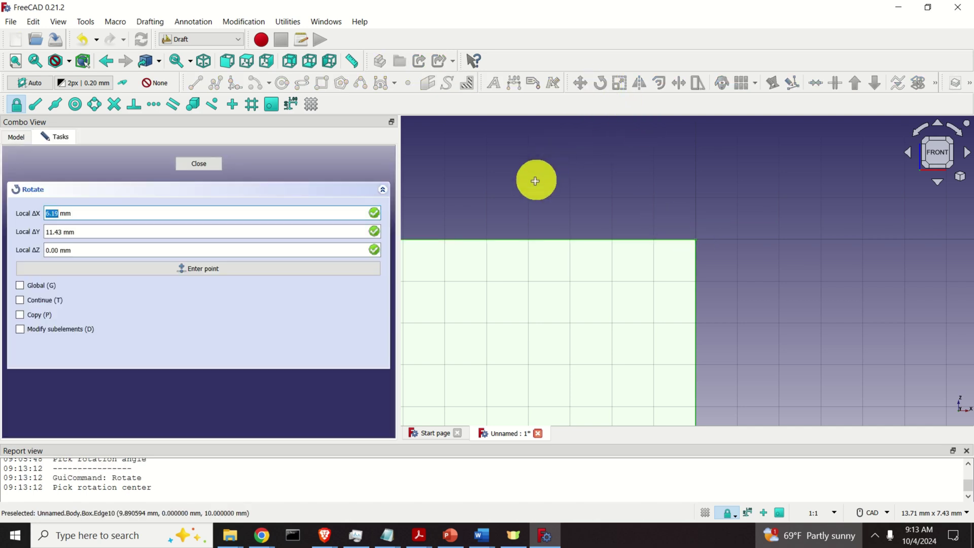
{"action": "left_click", "coordinate": [695, 240]}
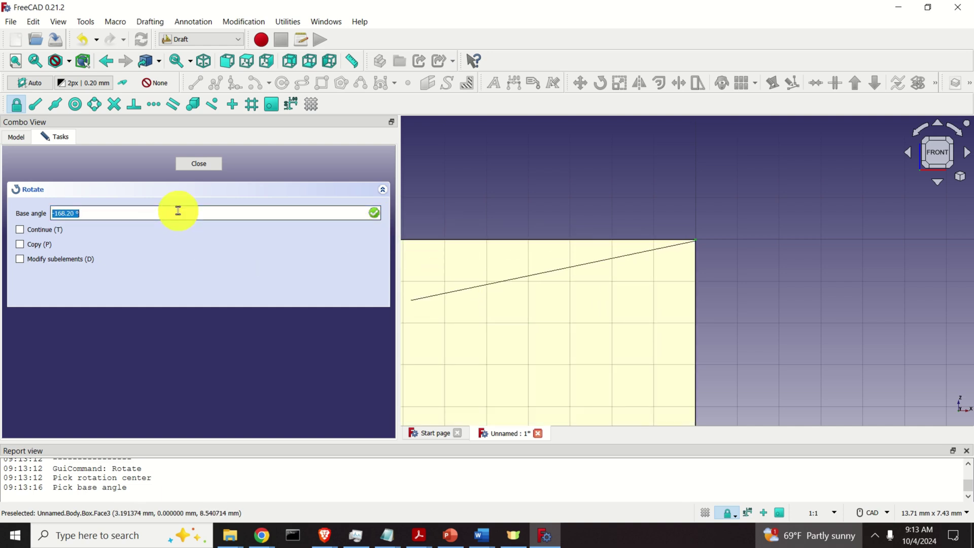
{"action": "type", "text": "0"}
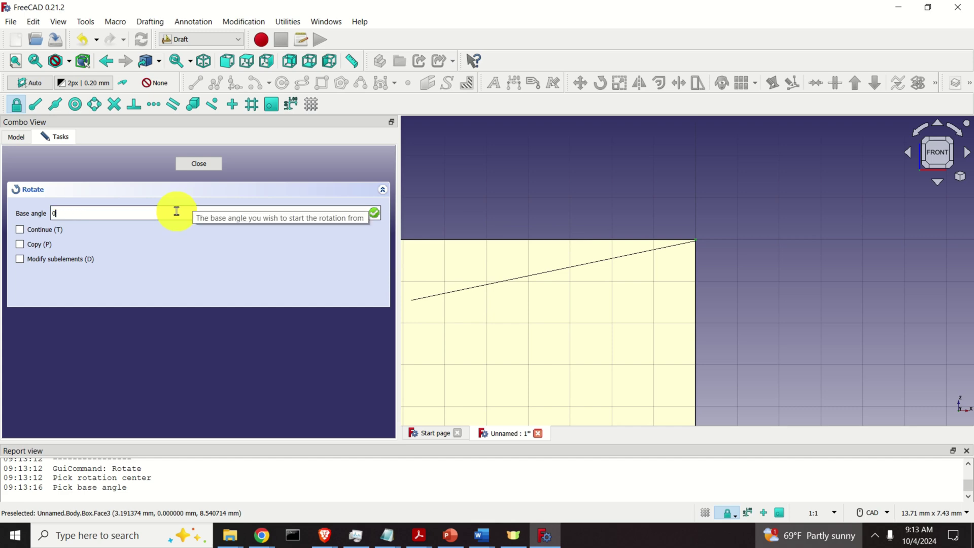
{"action": "key", "text": "Return"}
Complete the body's rotation with an angle of 67° and examine the result from the top-front-left corner view.
{"action": "scroll", "coordinate": [535, 271], "scroll_direction": "down", "scroll_amount": 3}
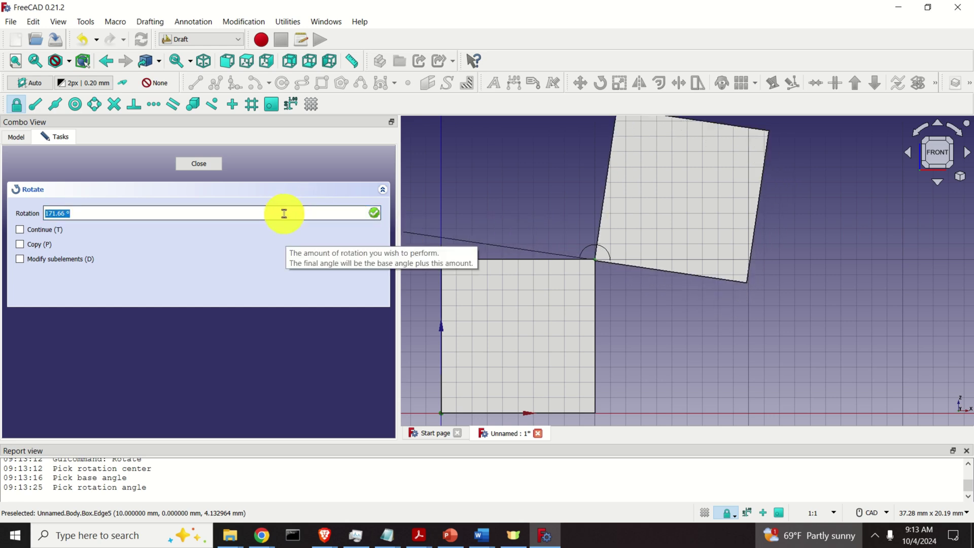
{"action": "key", "text": "Return"}
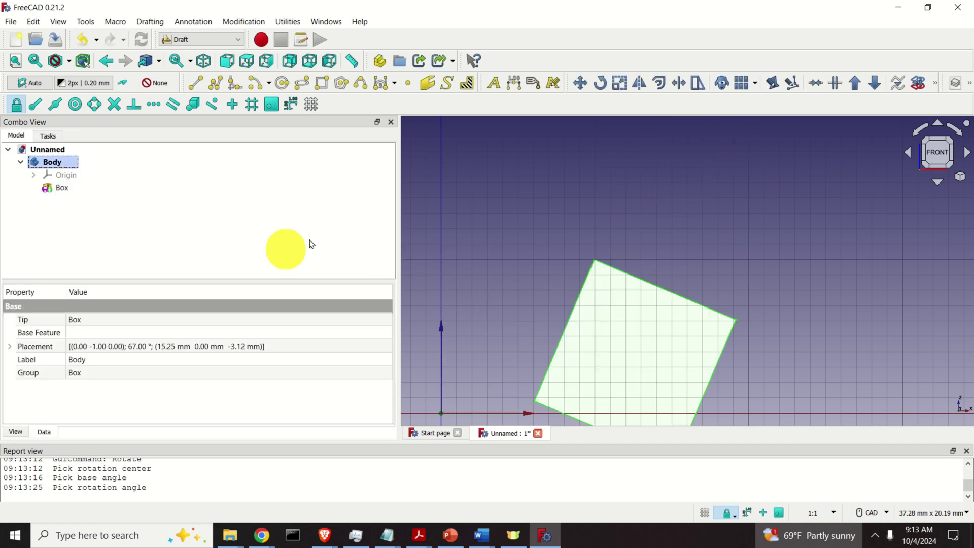
{"action": "scroll", "coordinate": [455, 285], "scroll_direction": "down", "scroll_amount": 3}
{"action": "middle_click_drag", "start_coordinate": [475, 276], "coordinate": [582, 273]}
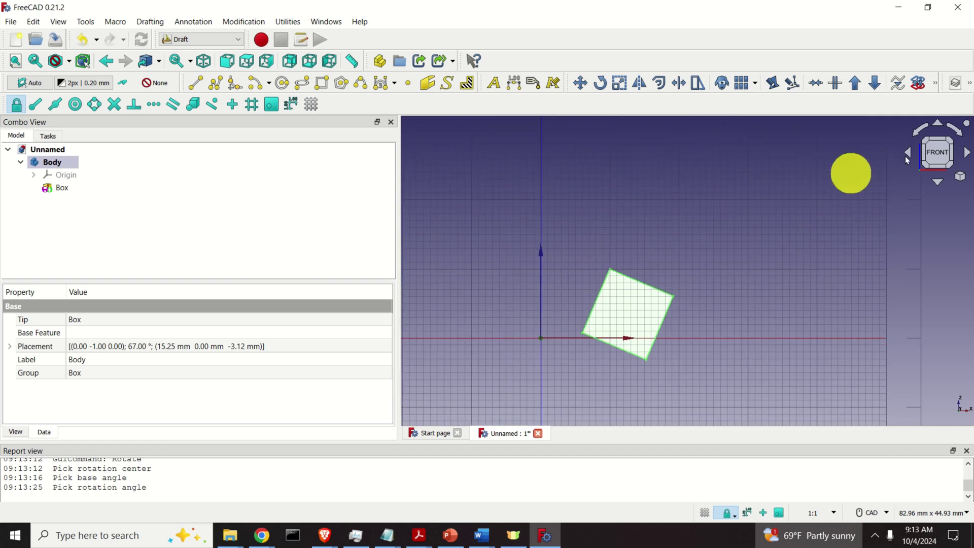
{"action": "left_click", "coordinate": [926, 141]}
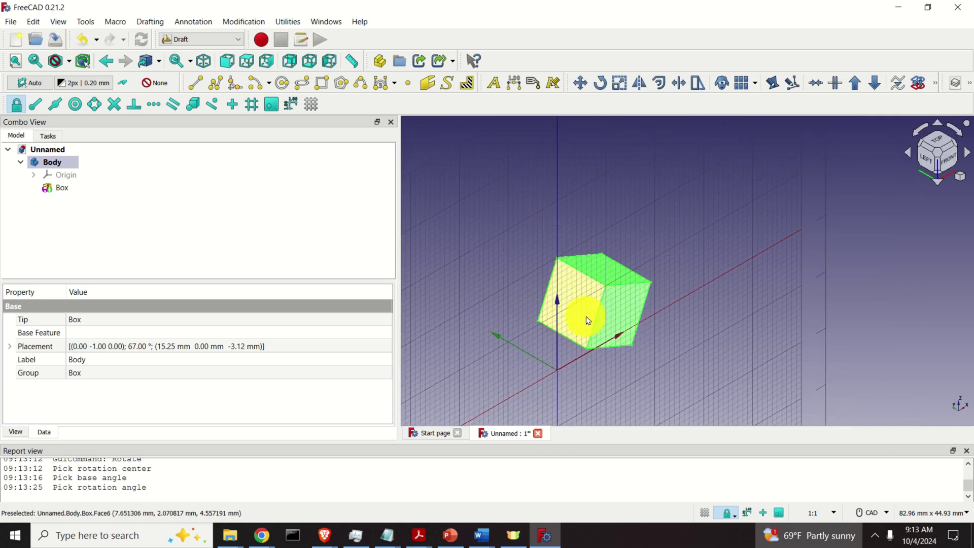
{"action": "scroll", "coordinate": [587, 317], "scroll_direction": "up", "scroll_amount": 3}
{"action": "scroll", "coordinate": [674, 244], "scroll_direction": "down", "scroll_amount": 2}
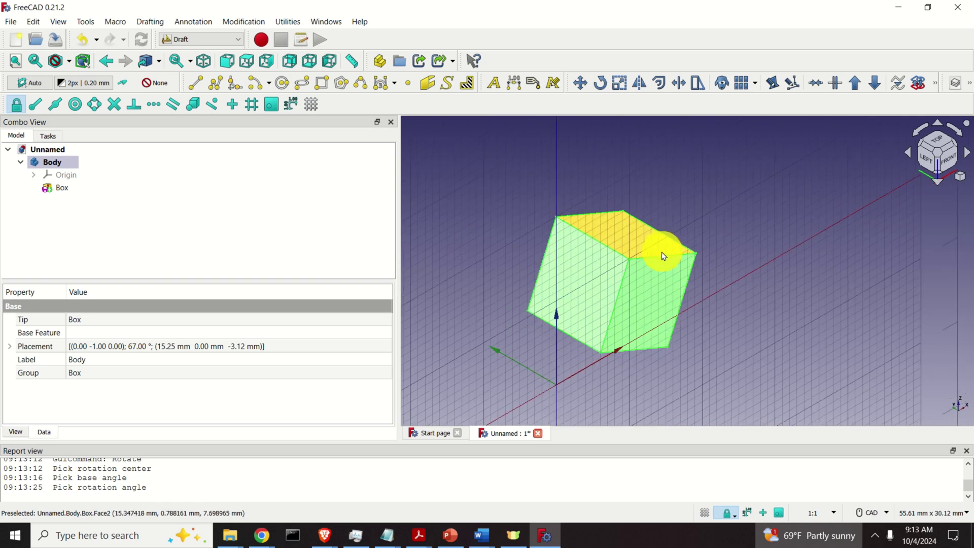